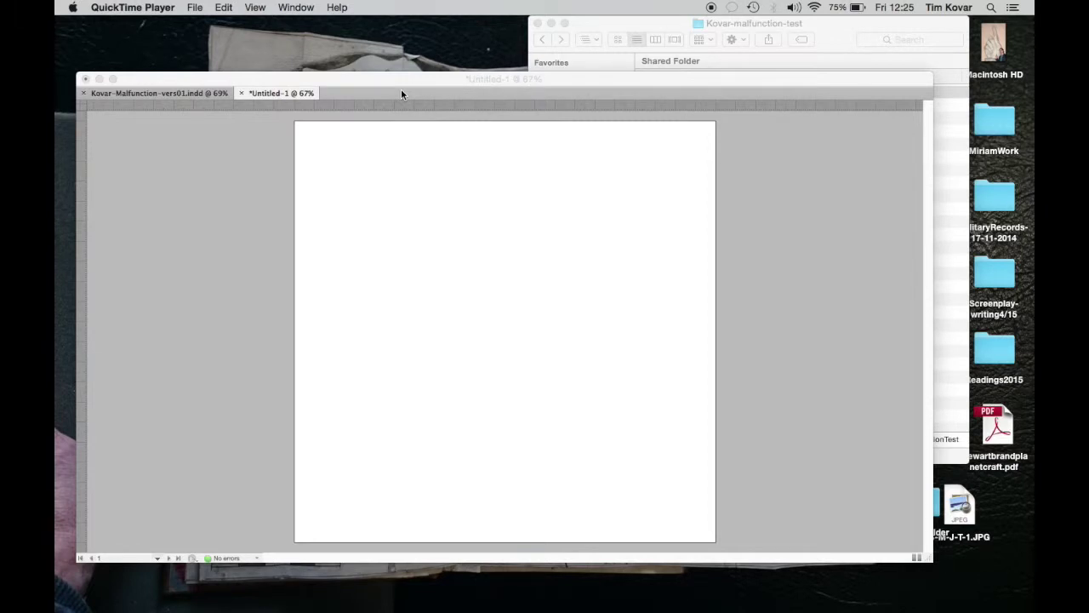
- Activate the Untitled-1 InDesign document window so the blank 12-page document is in front
{"action": "left_click", "coordinate": [407, 78]}
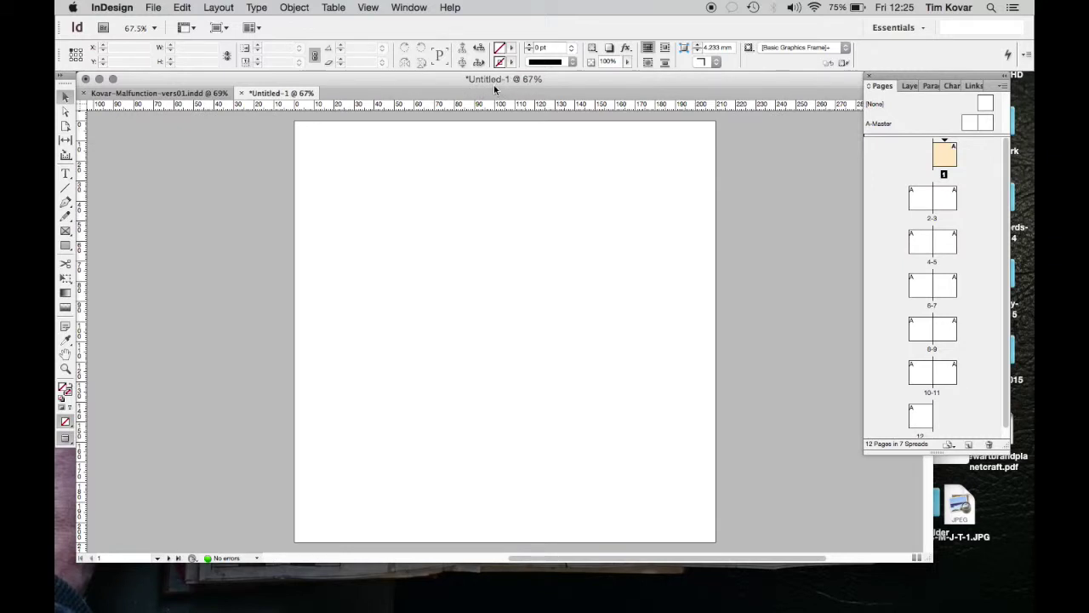
- Save the document as Kovar-malfunctionTest01.indd inside the Kovar-malfunction-test folder
{"action": "left_click", "coordinate": [153, 8]}
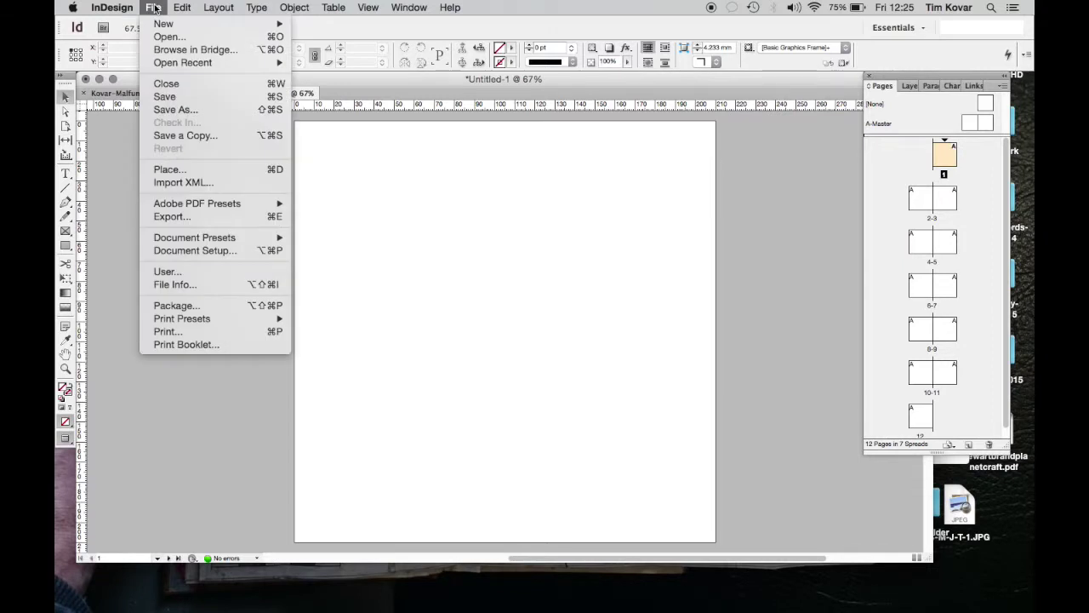
{"action": "left_click", "coordinate": [177, 97]}
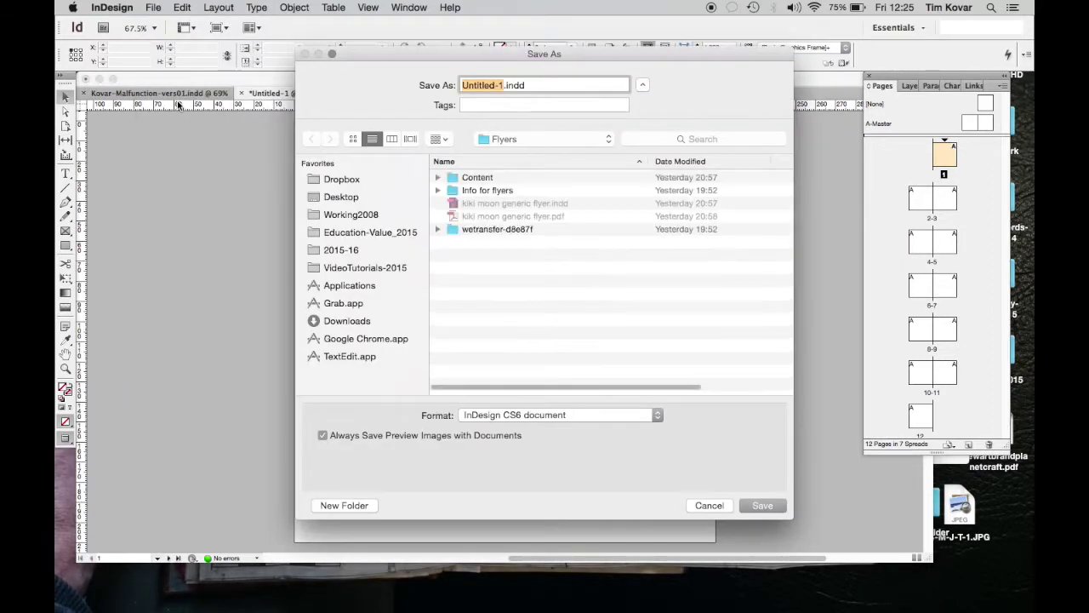
{"action": "type", "text": "Ki"}
{"action": "key", "text": "BackSpace"}
{"action": "type", "text": "ovar-"}
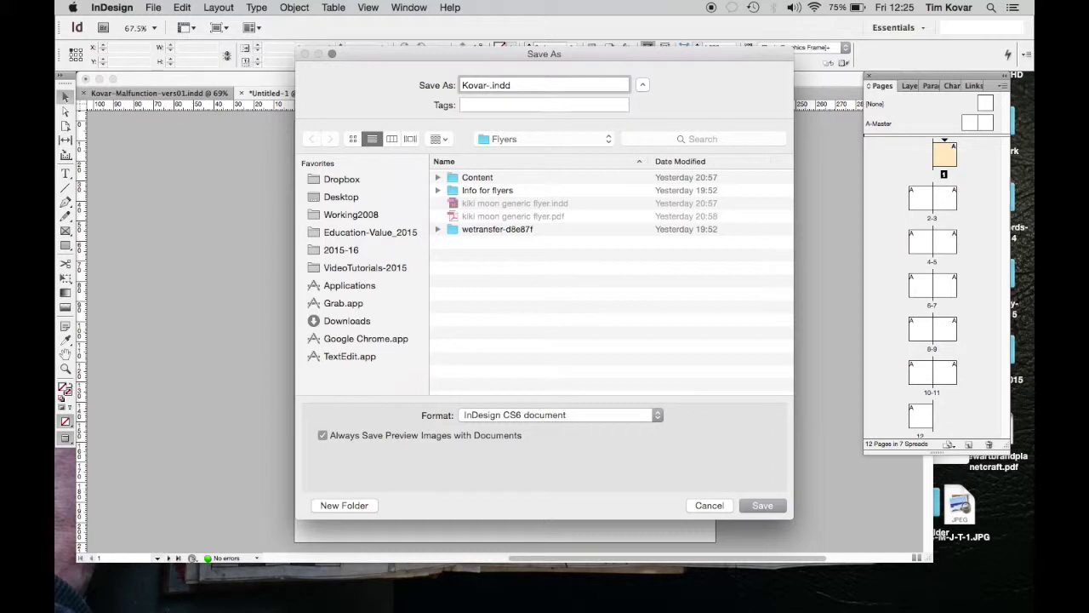
{"action": "type", "text": "malfunctionTest01"}
{"action": "left_click", "coordinate": [606, 143]}
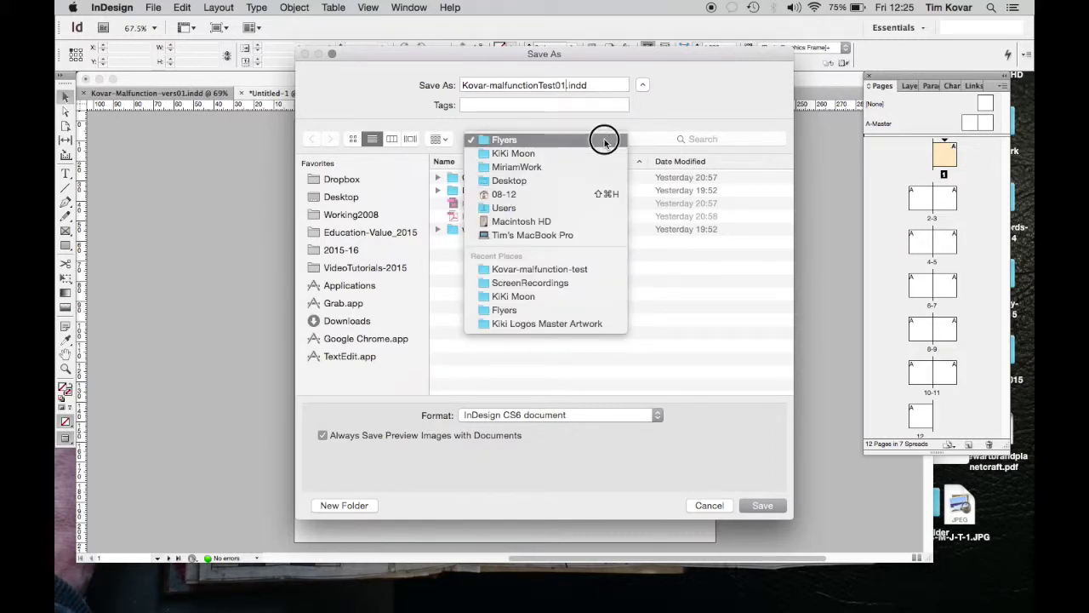
{"action": "left_click", "coordinate": [582, 270]}
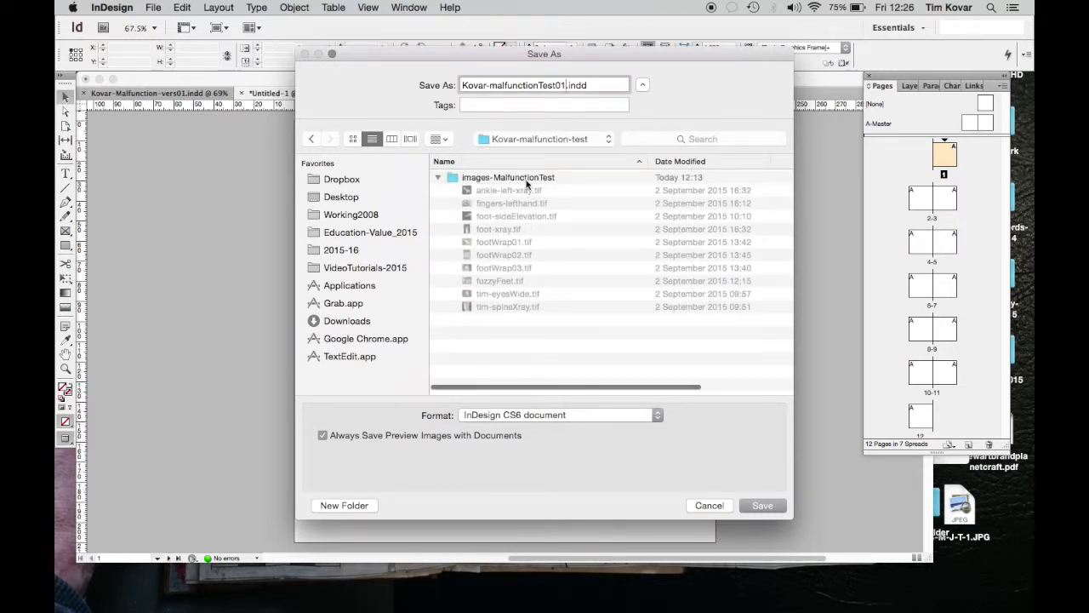
{"action": "left_click", "coordinate": [438, 177]}
{"action": "left_click_drag", "start_coordinate": [595, 85], "coordinate": [567, 86]}
{"action": "left_click", "coordinate": [759, 506]}
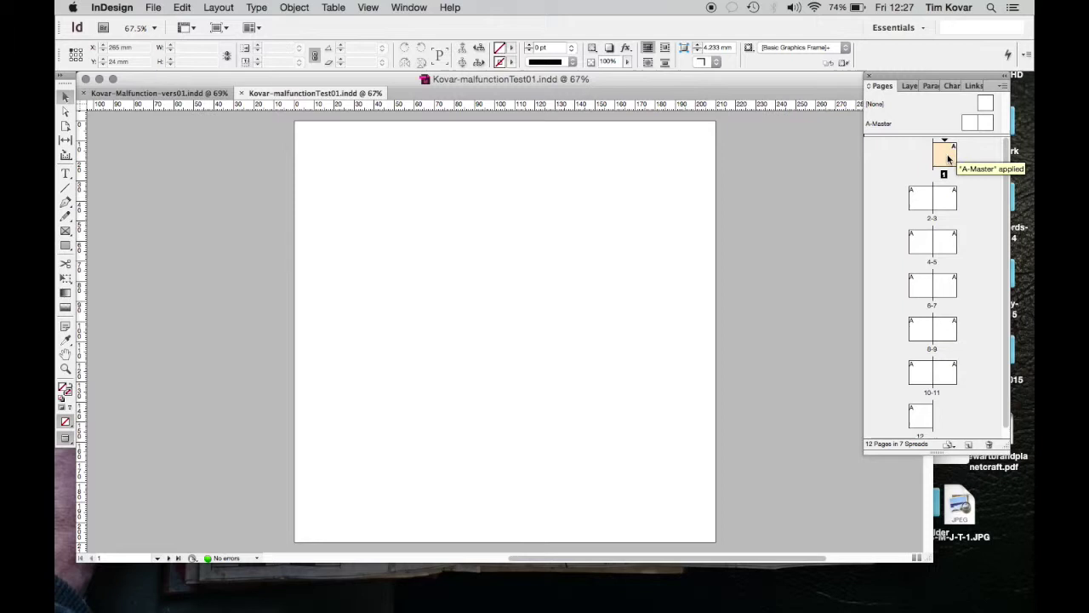
{"action": "double_click", "coordinate": [944, 205]}
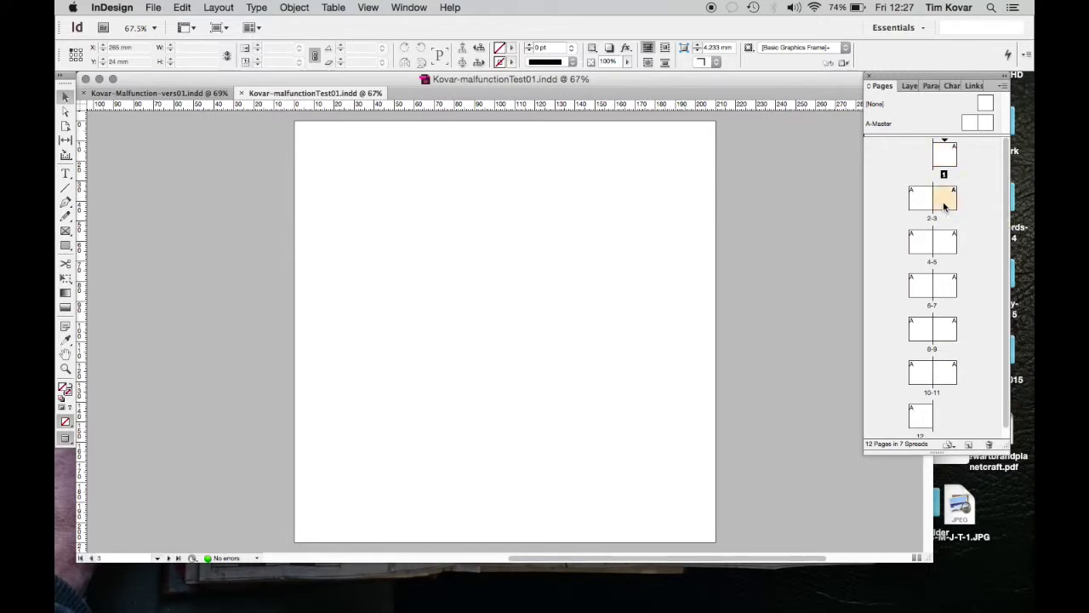
{"action": "double_click", "coordinate": [942, 240]}
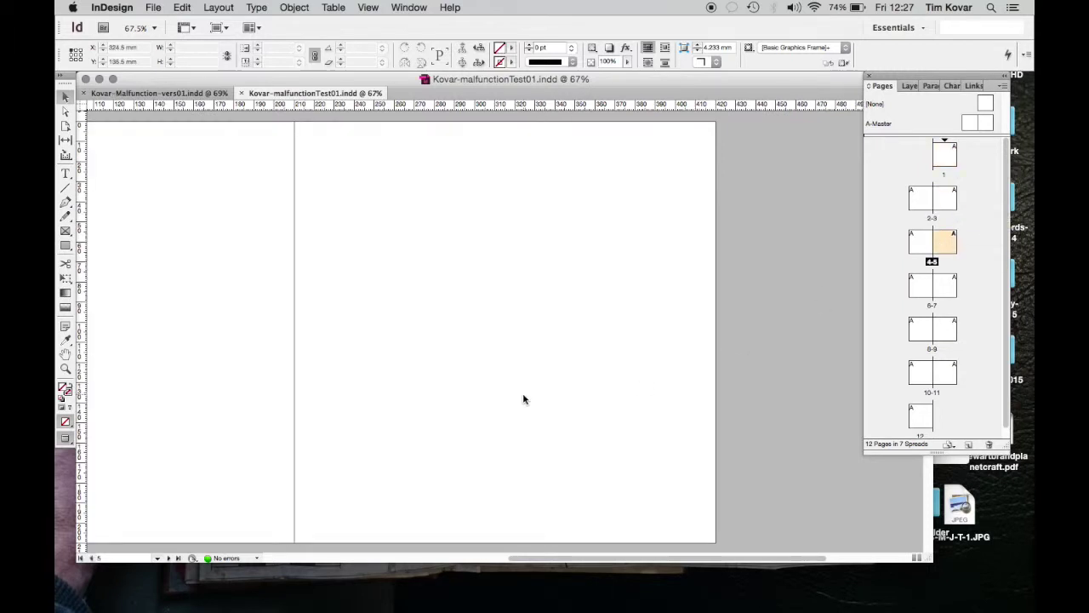
{"action": "scroll", "coordinate": [524, 399], "scroll_direction": "left", "scroll_amount": 5}
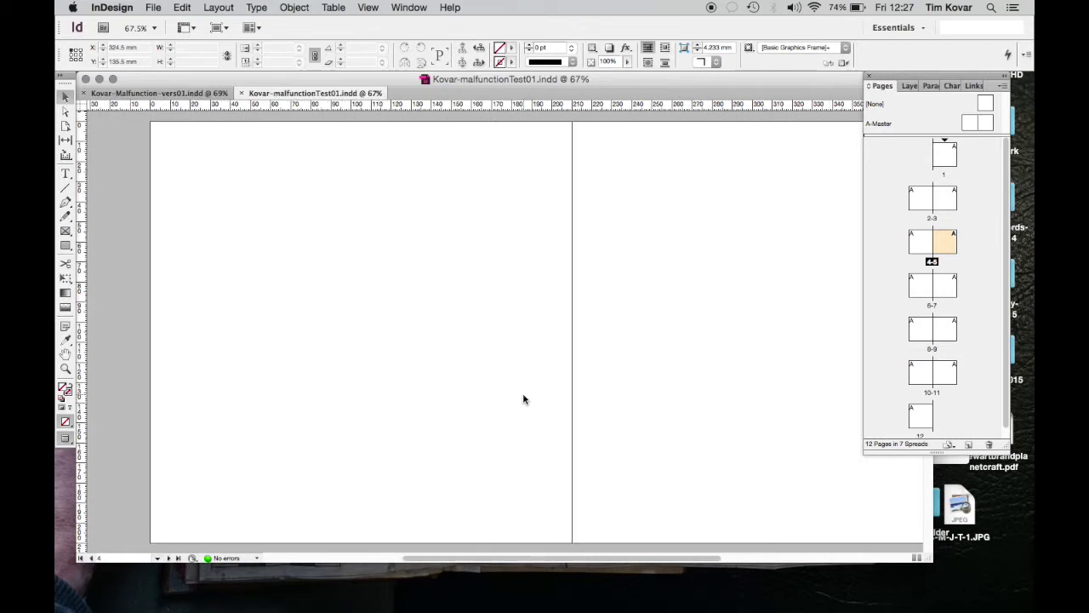
{"action": "double_click", "coordinate": [923, 378]}
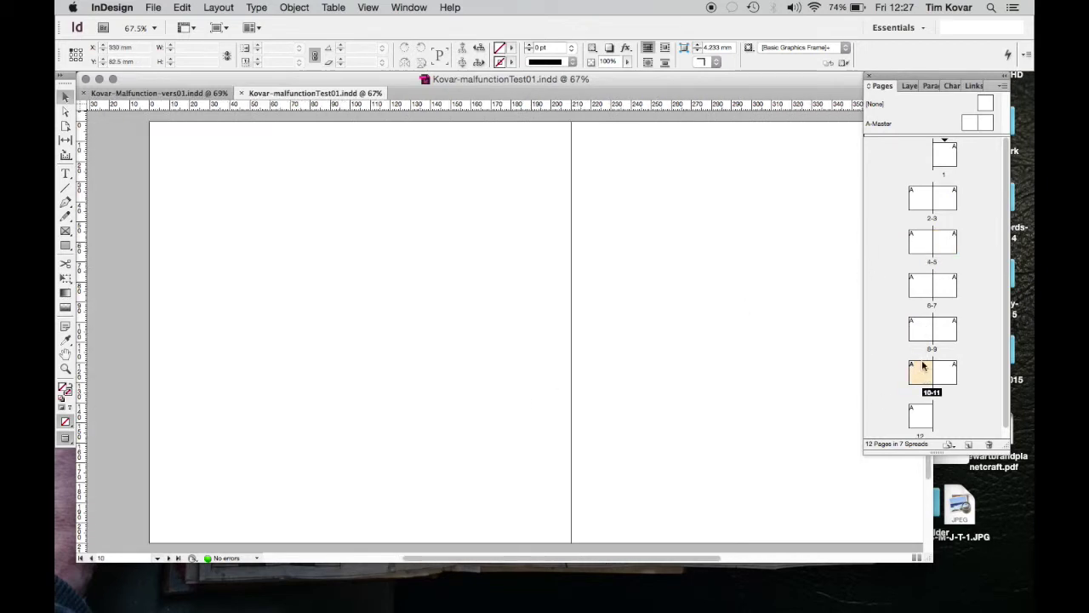
{"action": "double_click", "coordinate": [947, 157]}
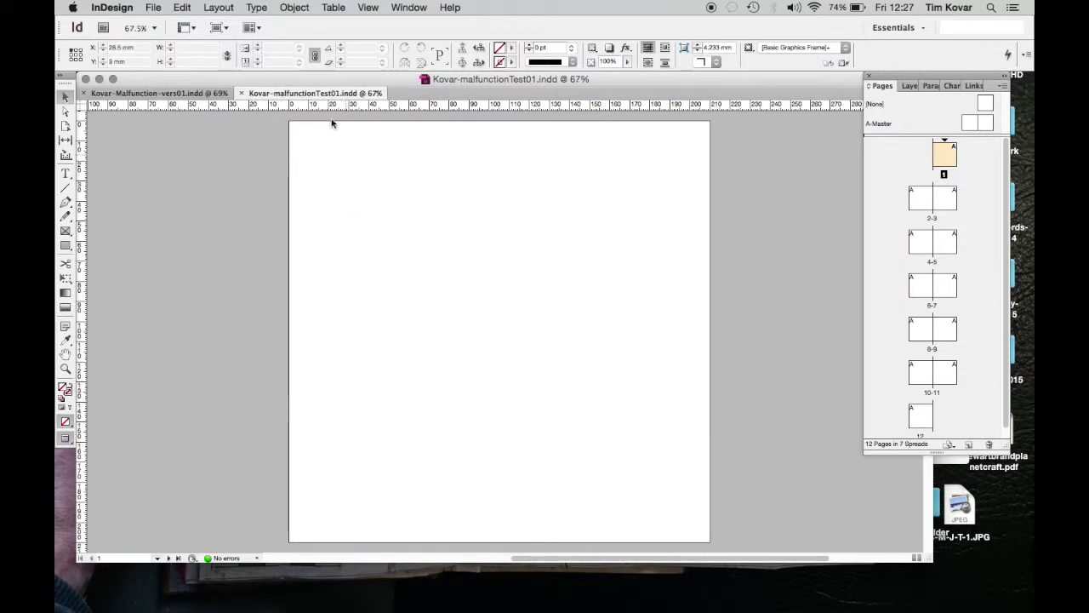
- Switch Screen Mode to Normal to show guides and bleed, and select the Rectangle Frame tool
{"action": "left_click", "coordinate": [67, 437]}
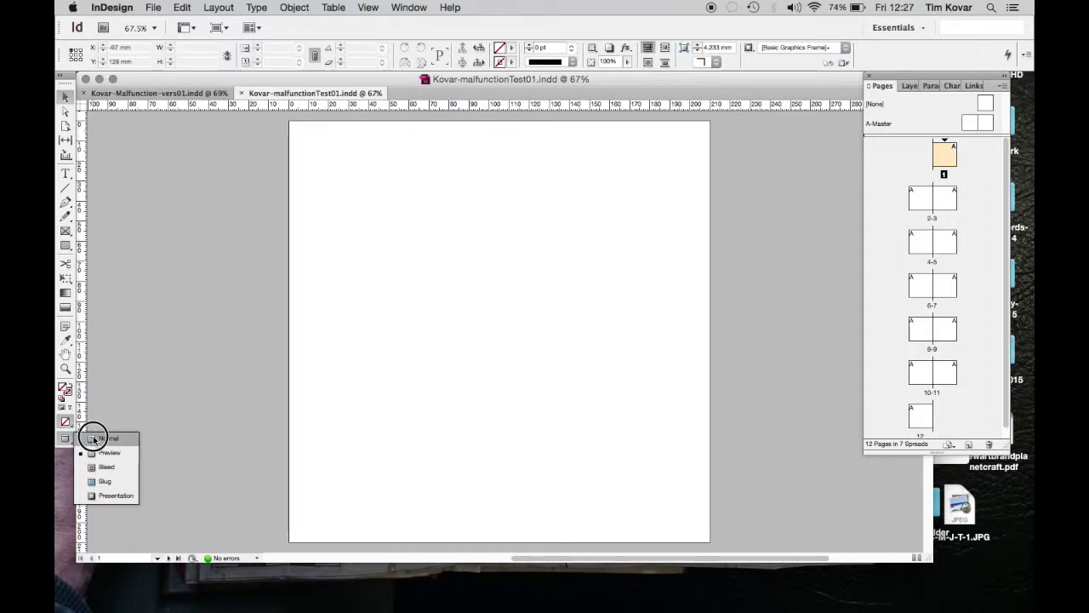
{"action": "left_click", "coordinate": [90, 438]}
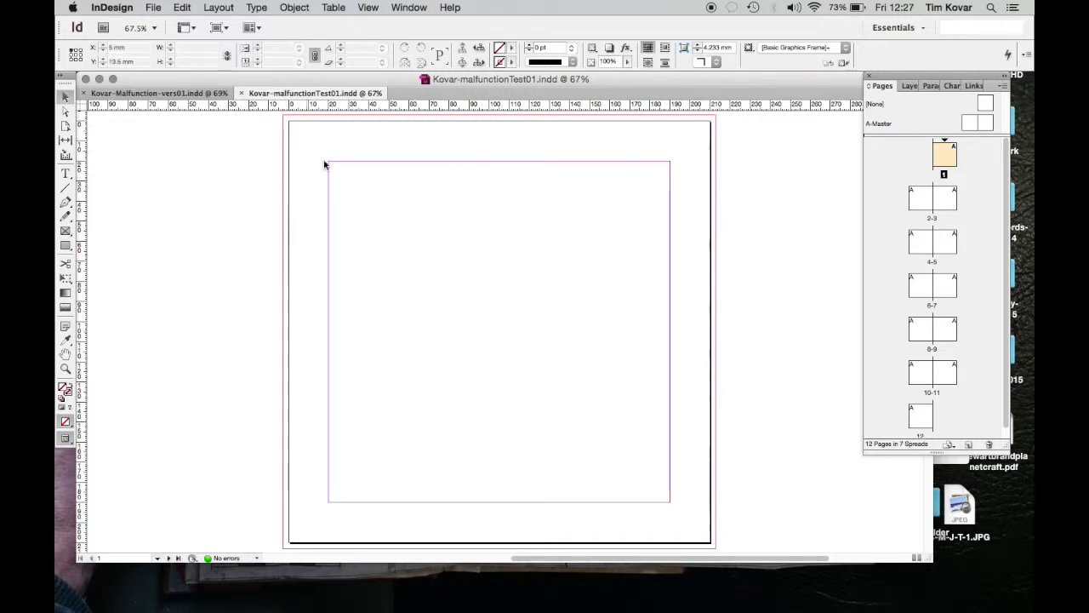
{"action": "left_click", "coordinate": [65, 230]}
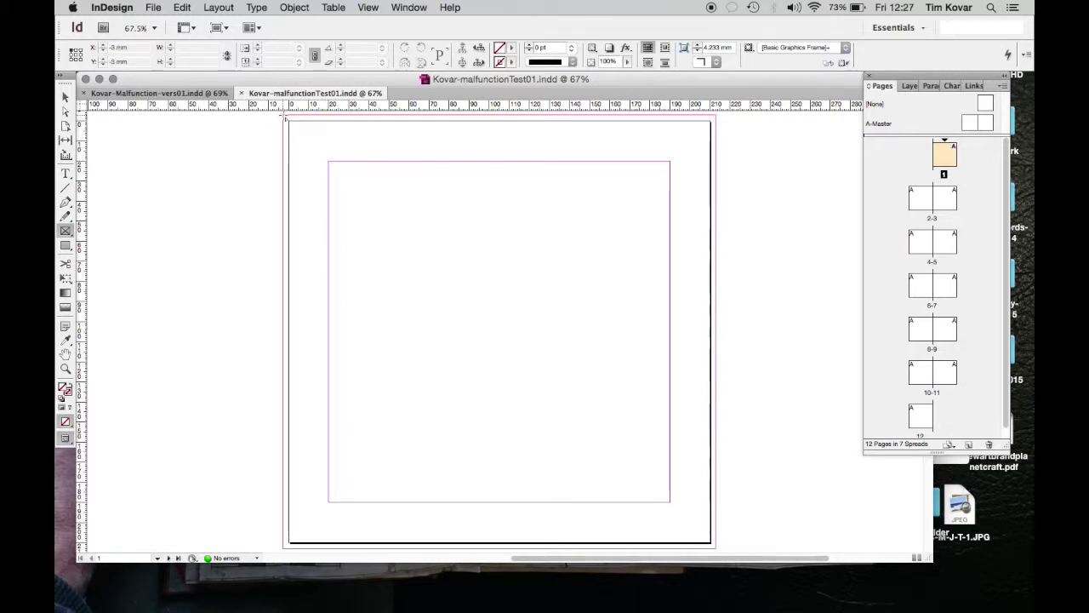
- Draw a 216 × 216 mm graphics frame spanning page 1 from bleed corner to bleed corner
{"action": "left_click_drag", "start_coordinate": [286, 119], "coordinate": [860, 549]}
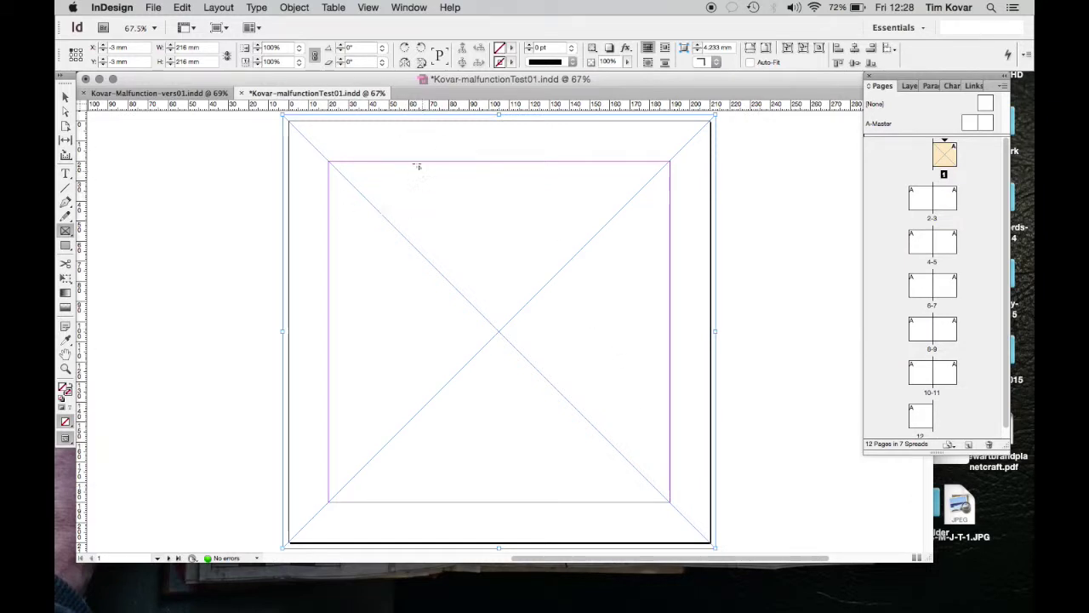
- Place tim-spineXray.tif from the images-MalfunctionTest folder into the page 1 frame
{"action": "left_click", "coordinate": [151, 8]}
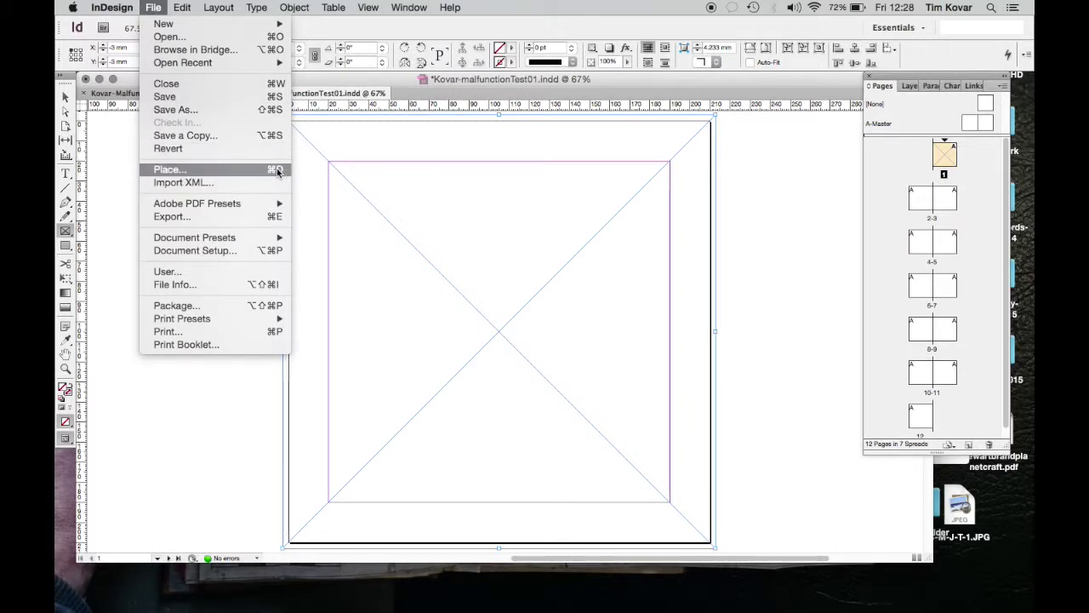
{"action": "left_click", "coordinate": [247, 169]}
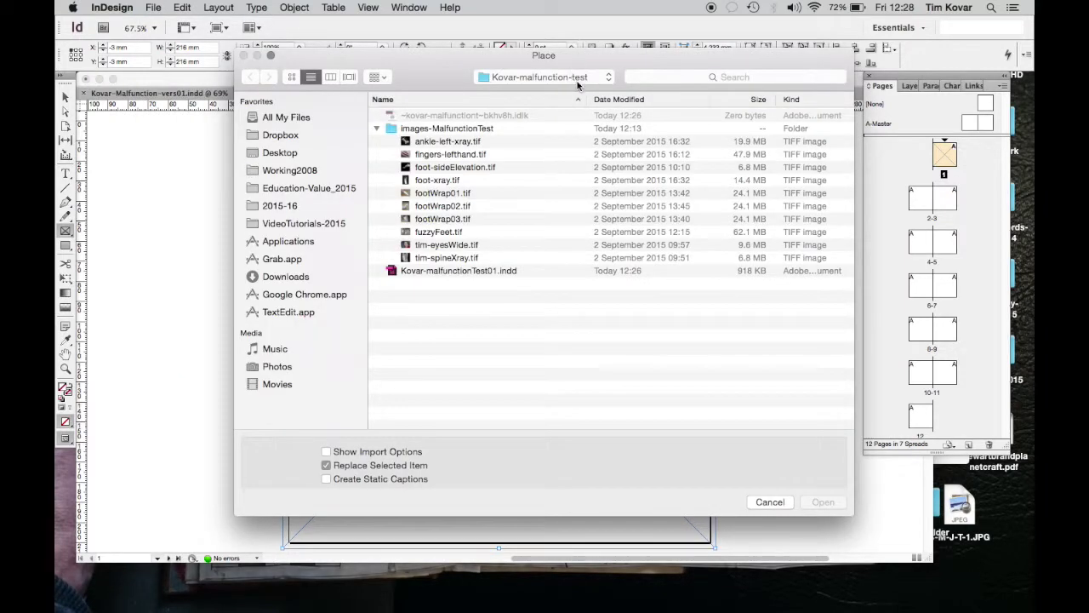
{"action": "left_click", "coordinate": [377, 129]}
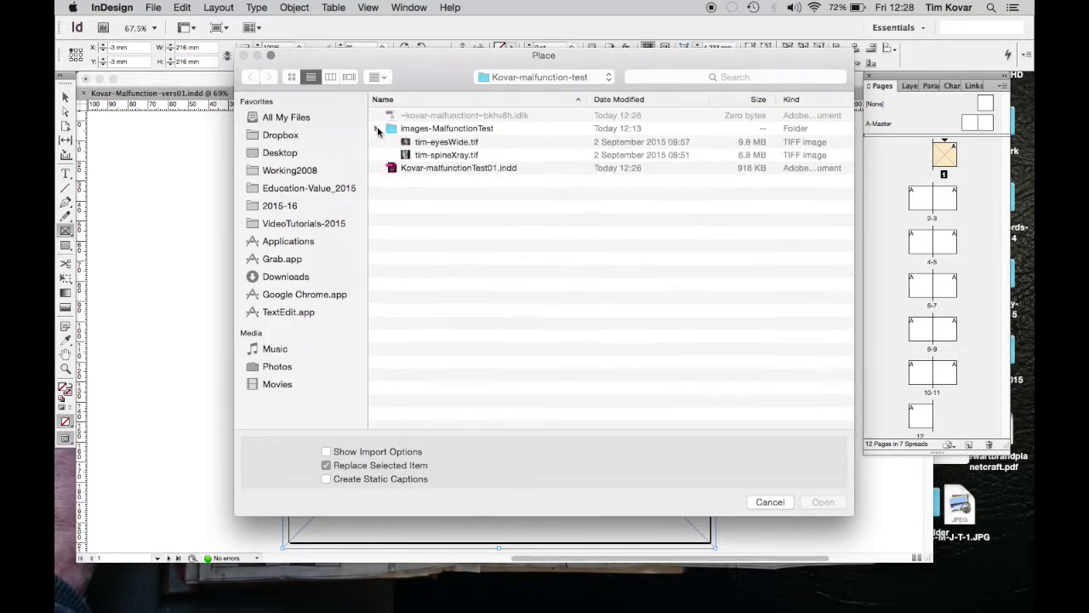
{"action": "left_click", "coordinate": [378, 129]}
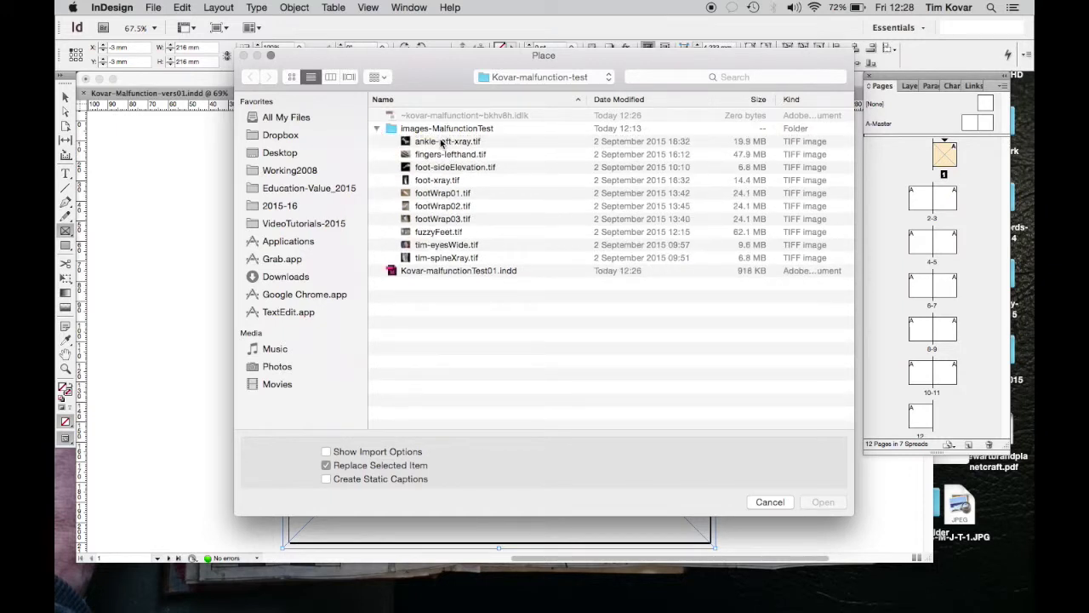
{"action": "left_click", "coordinate": [437, 262]}
{"action": "double_click", "coordinate": [438, 262]}
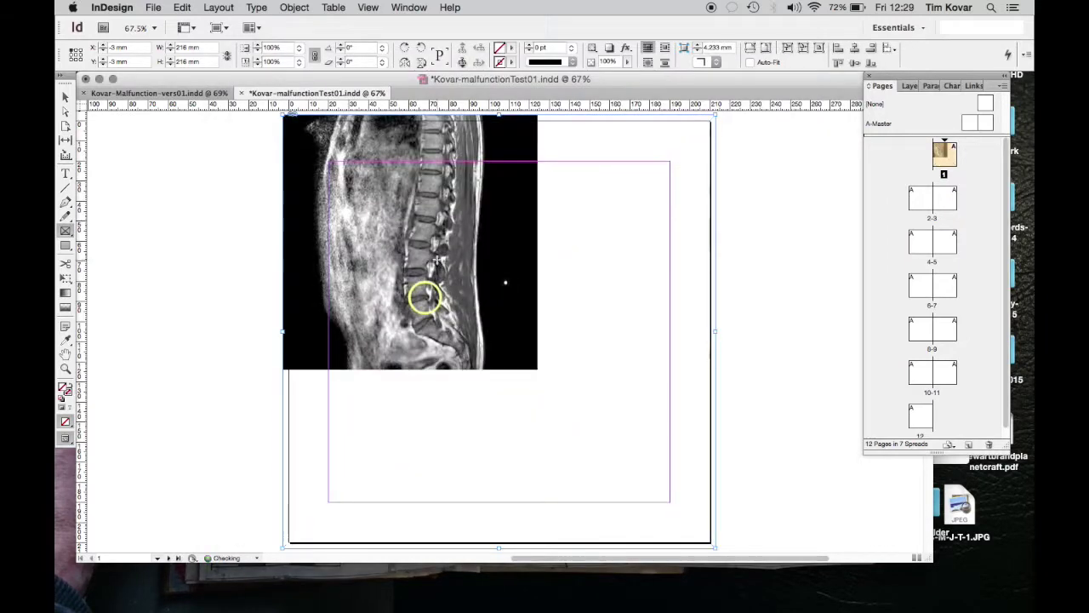
{"action": "key", "text": "v"}
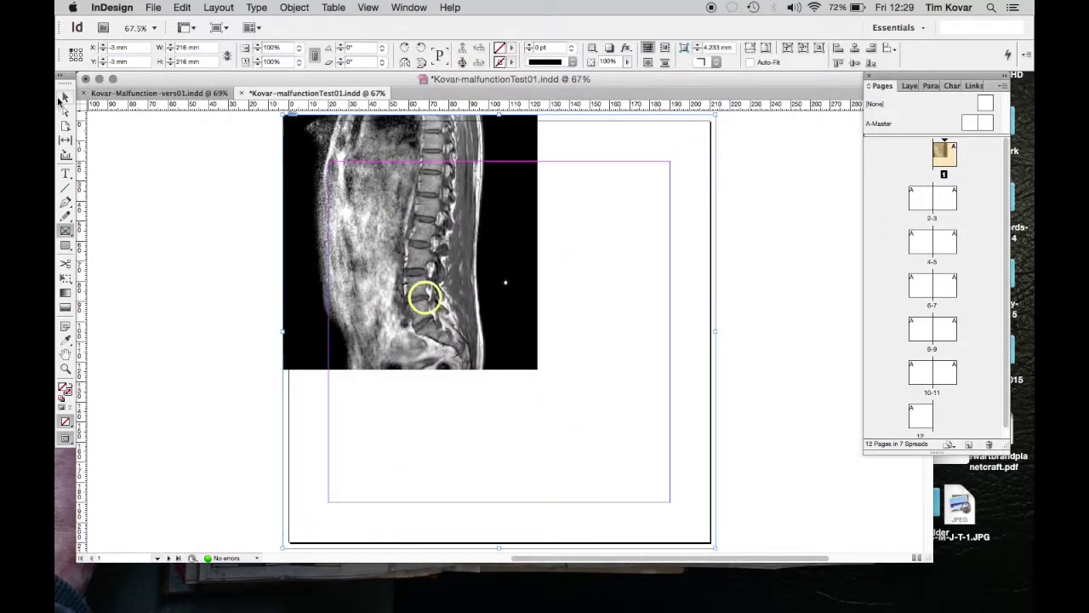
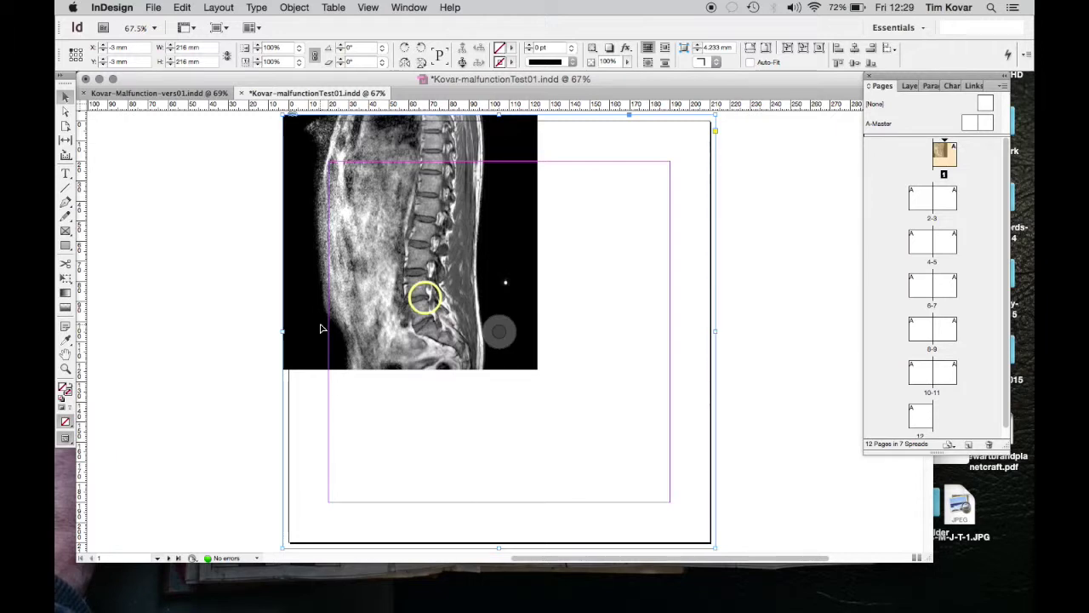
- Stretch the MRI image frame to the page's bleed edges and fill it proportionally, about 216 × 216 mm
{"action": "key", "text": "super+alt+c"}
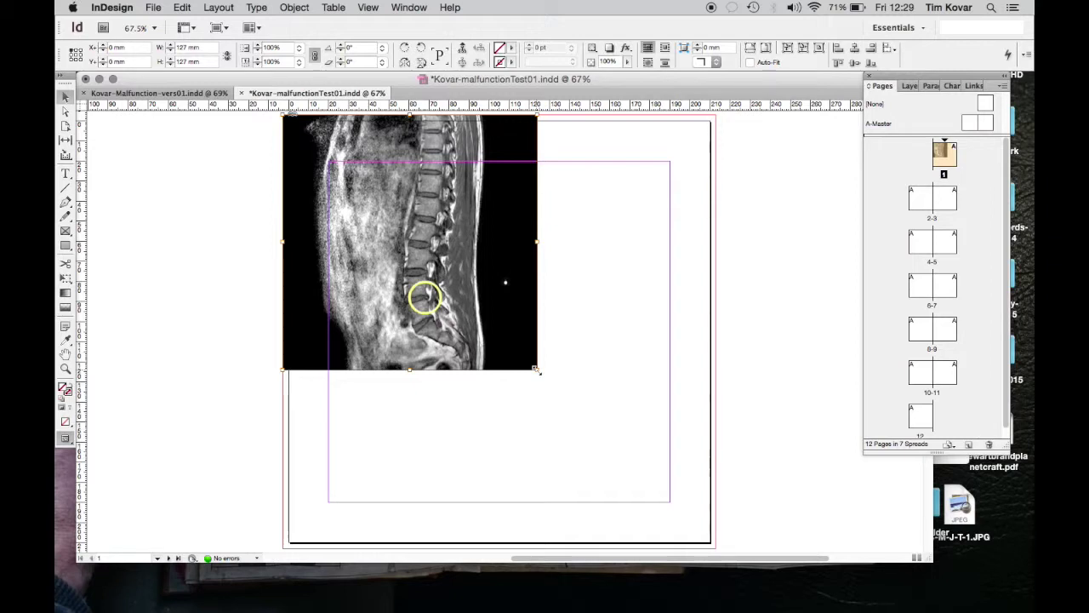
{"action": "left_click_drag", "start_coordinate": [536, 369], "coordinate": [715, 506]}
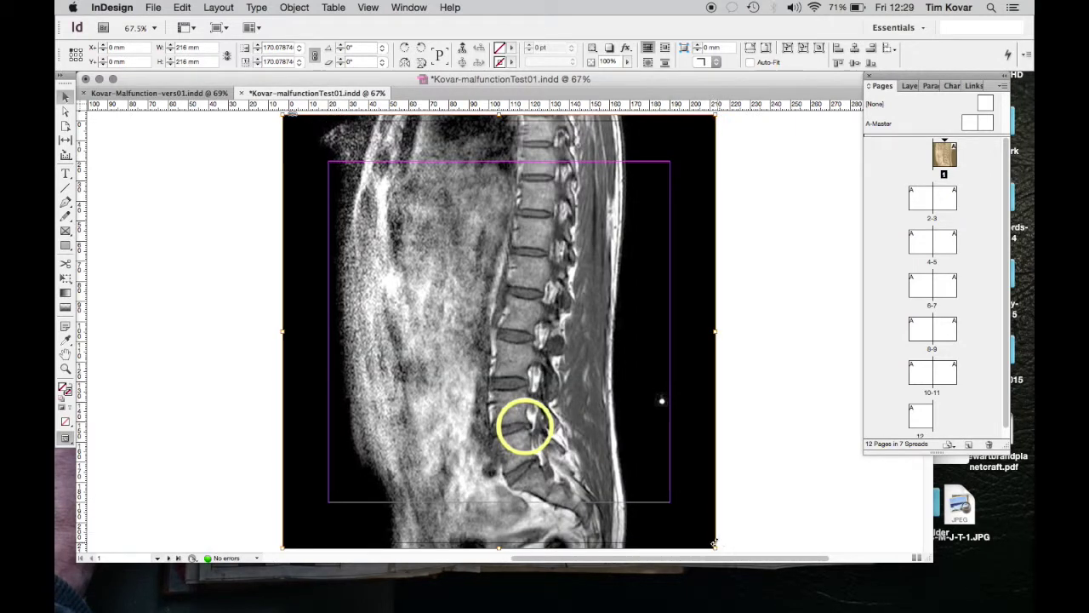
{"action": "key", "text": "Escape"}
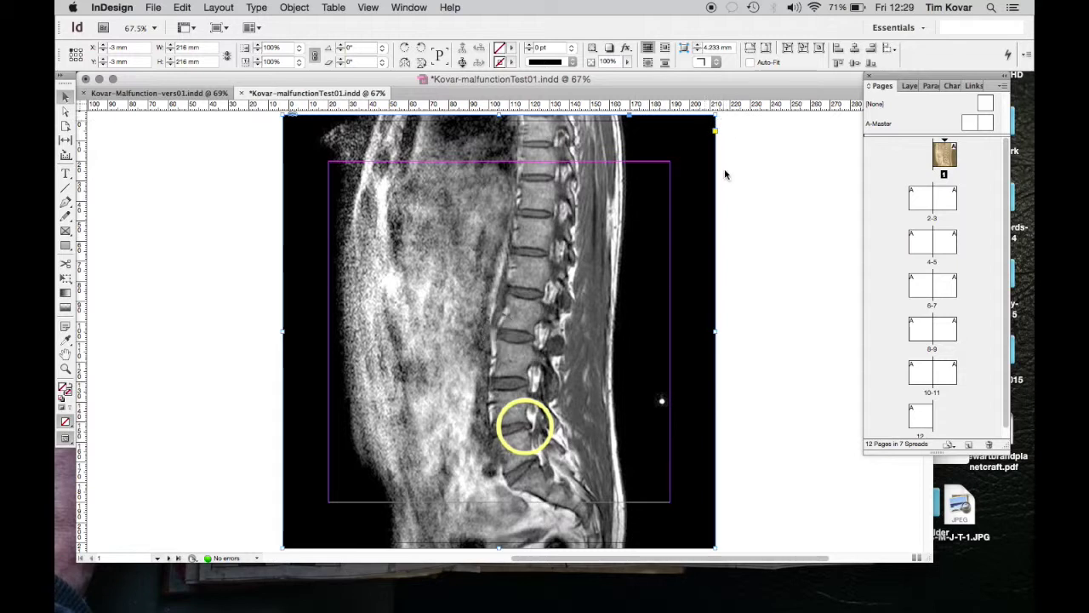
{"action": "double_click", "coordinate": [673, 329]}
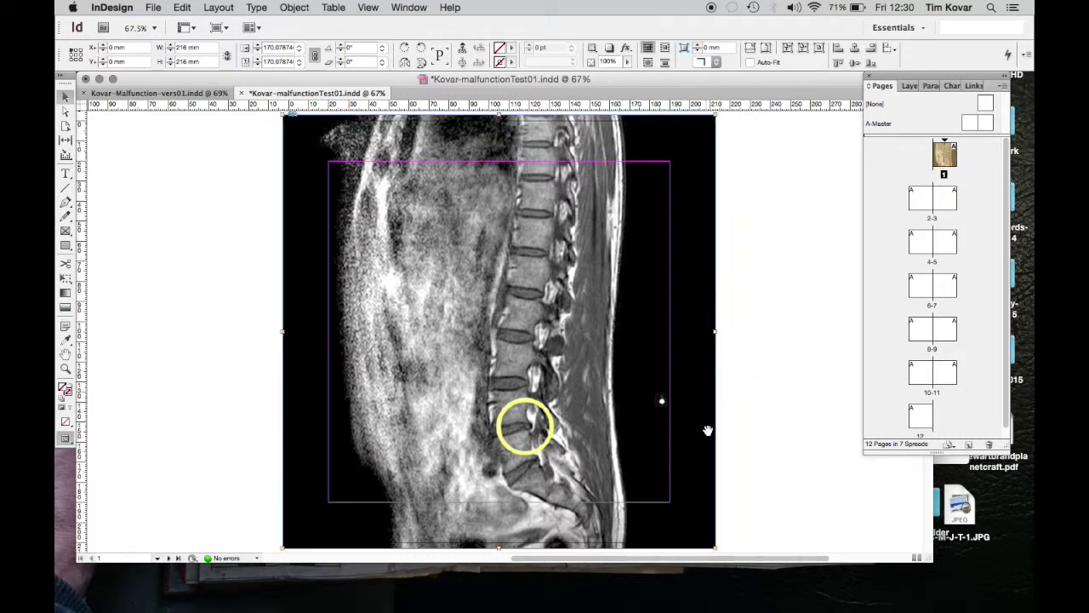
{"action": "left_click_drag", "start_coordinate": [715, 549], "coordinate": [543, 350]}
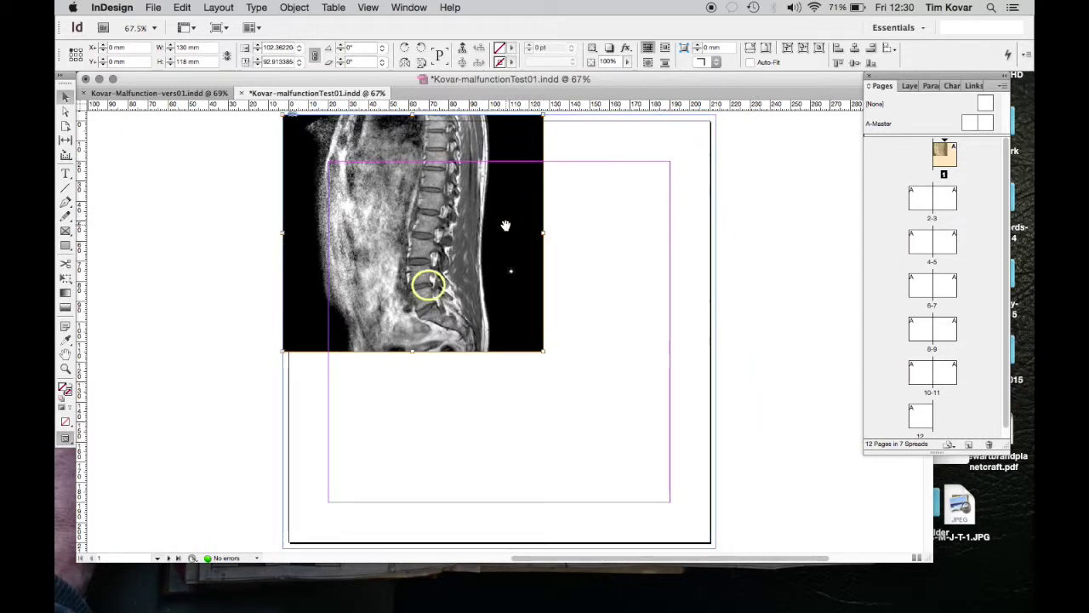
{"action": "left_click", "coordinate": [715, 218]}
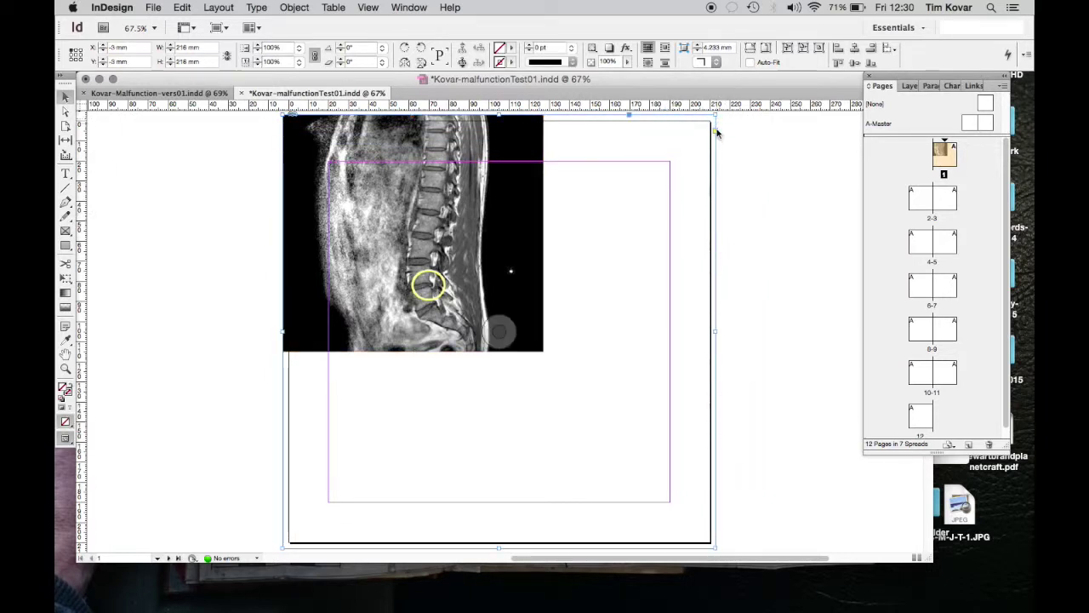
{"action": "left_click", "coordinate": [523, 336]}
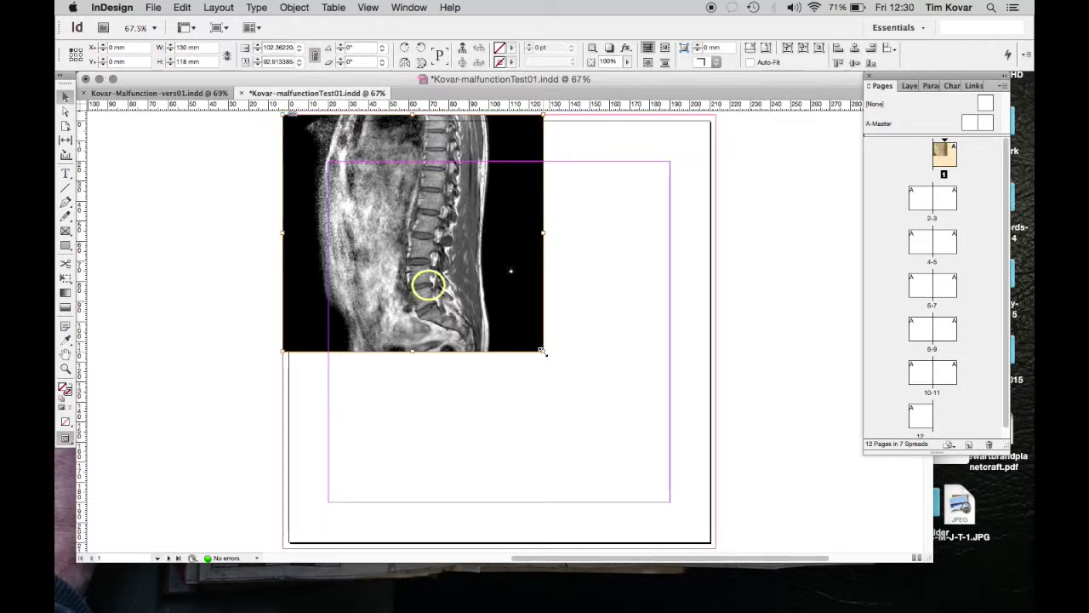
{"action": "left_click_drag", "start_coordinate": [541, 350], "coordinate": [706, 550]}
{"action": "key", "text": "super+alt+shift+e"}
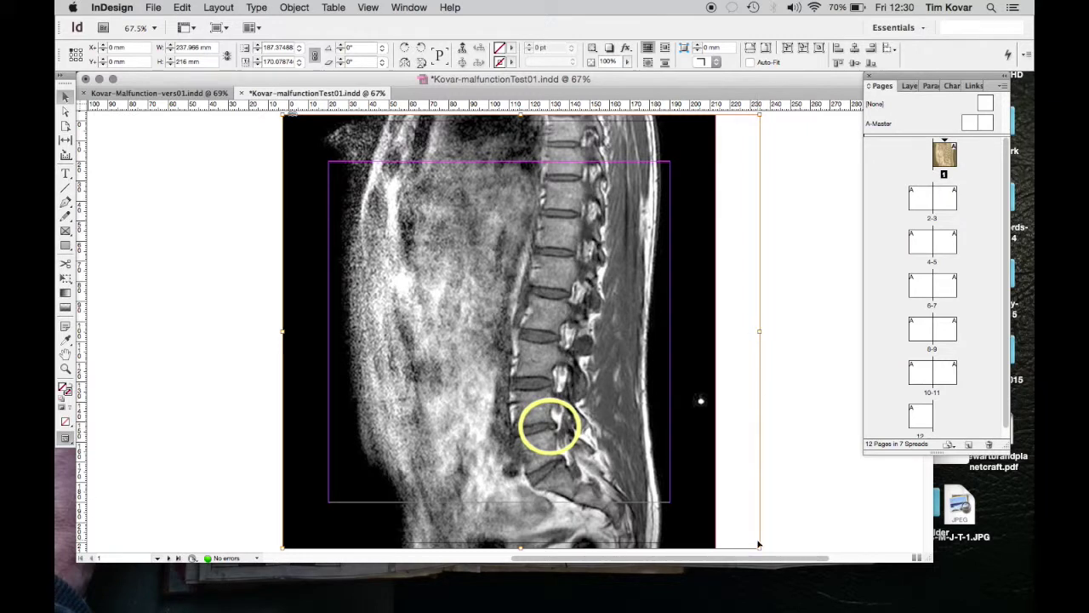
{"action": "left_click_drag", "start_coordinate": [763, 550], "coordinate": [715, 547]}
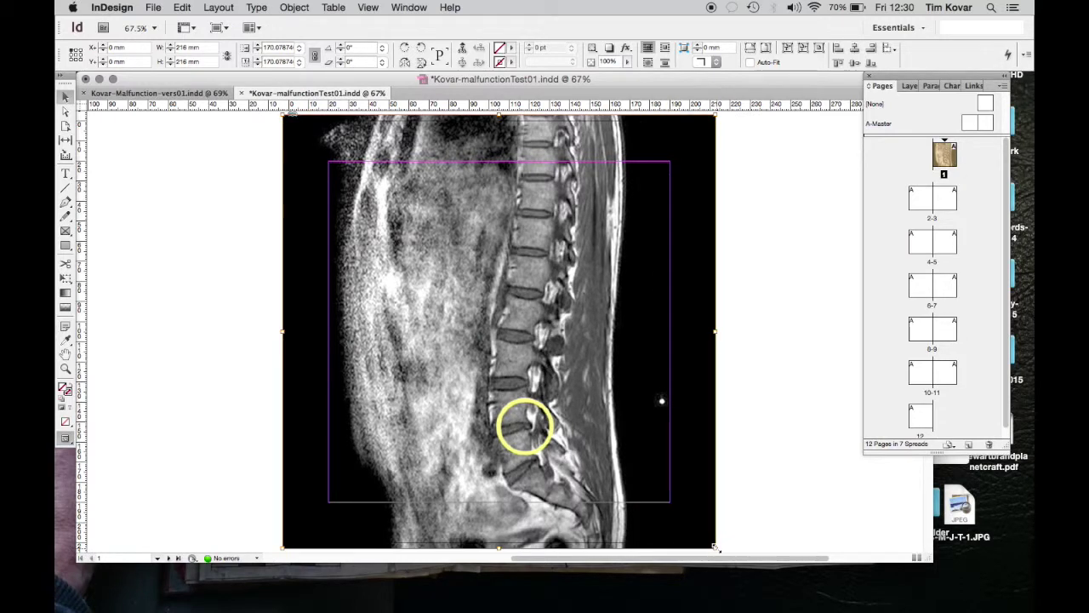
- Save the document, look over the 2-3 spread, and return to the cover page
{"action": "left_click", "coordinate": [792, 307]}
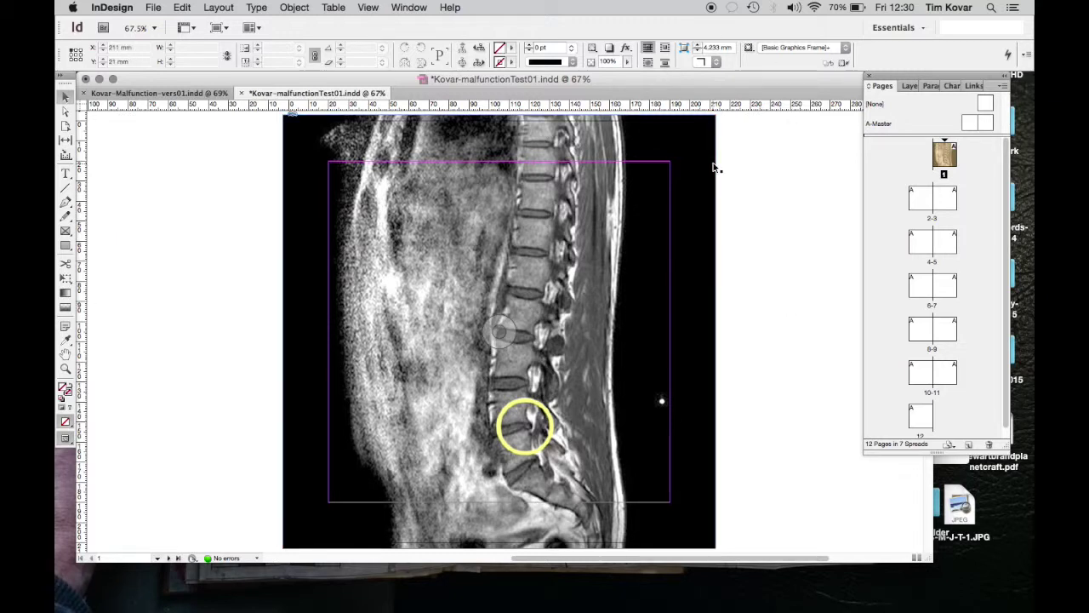
{"action": "key", "text": "super+s"}
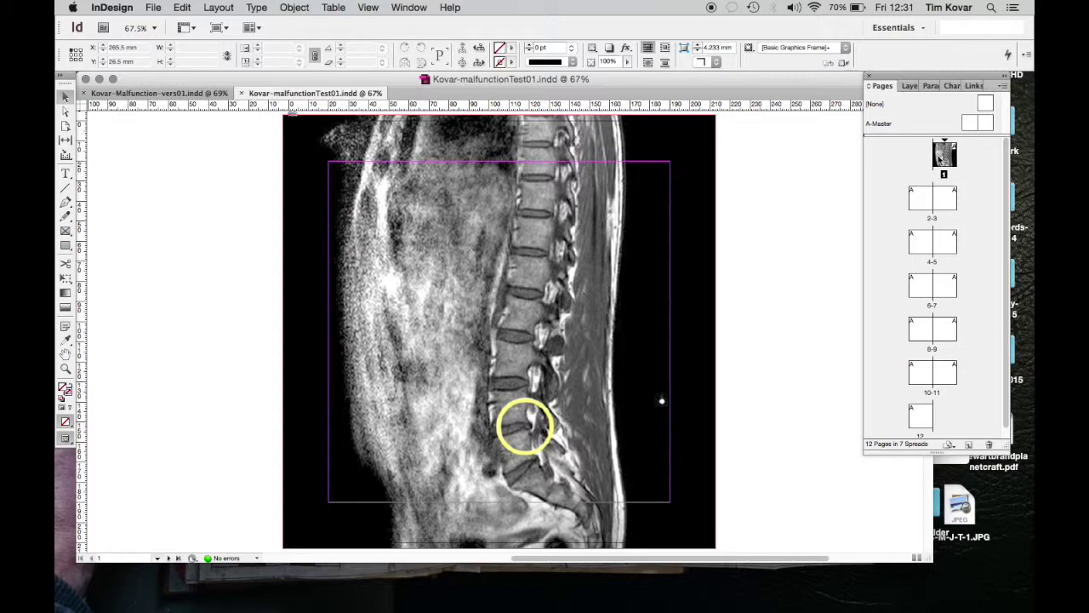
{"action": "double_click", "coordinate": [943, 199]}
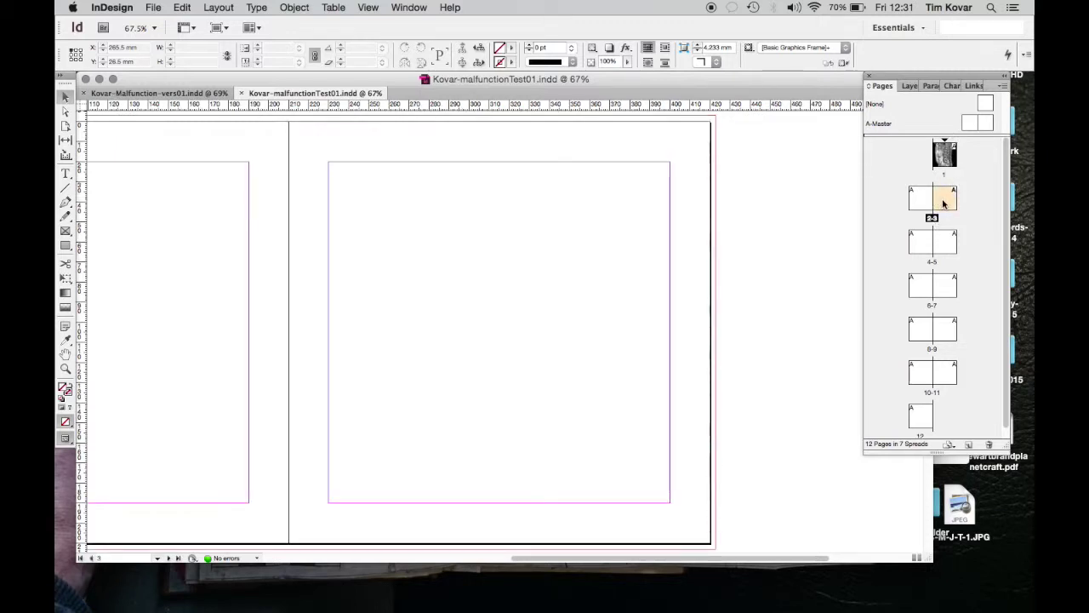
{"action": "scroll", "coordinate": [544, 267], "scroll_direction": "left", "scroll_amount": 5}
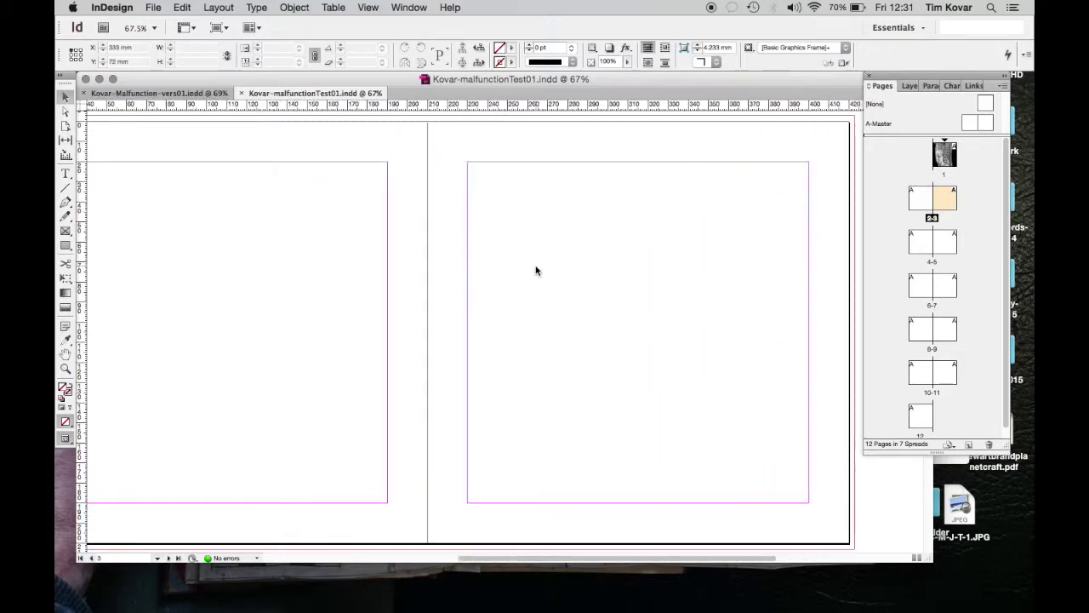
{"action": "scroll", "coordinate": [535, 270], "scroll_direction": "up", "scroll_amount": 15}
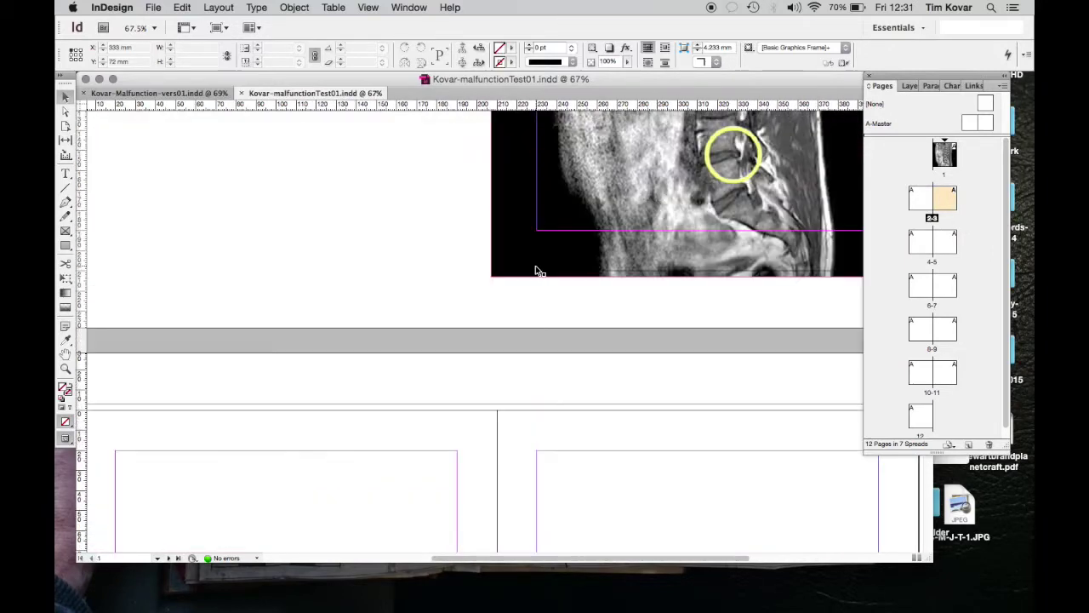
{"action": "scroll", "coordinate": [536, 269], "scroll_direction": "down", "scroll_amount": 10}
{"action": "scroll", "coordinate": [536, 269], "scroll_direction": "up", "scroll_amount": 10}
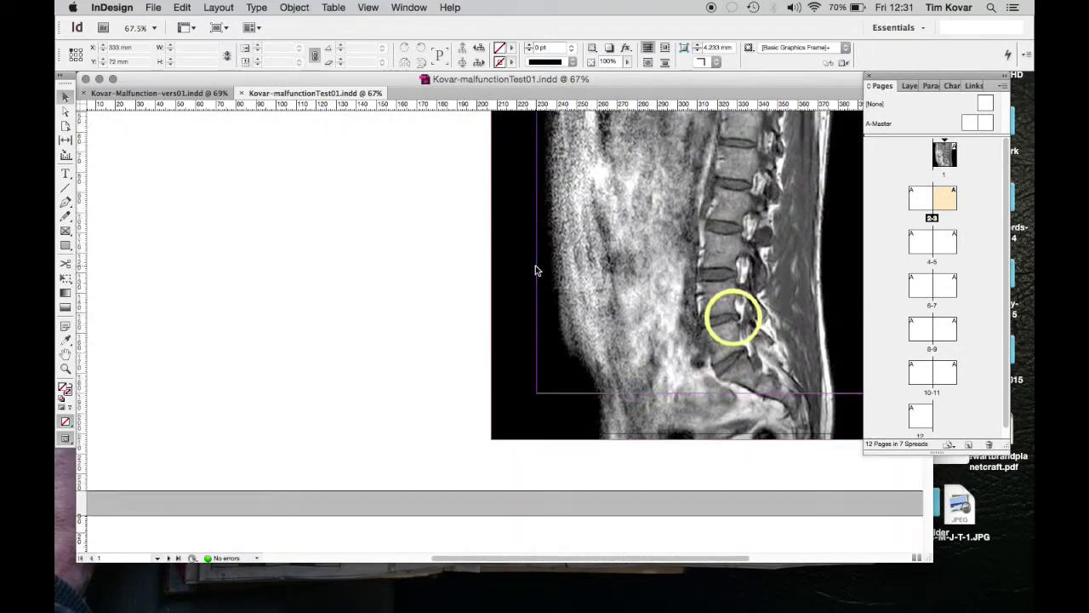
{"action": "scroll", "coordinate": [536, 269], "scroll_direction": "down", "scroll_amount": 4}
{"action": "scroll", "coordinate": [535, 271], "scroll_direction": "up", "scroll_amount": 3}
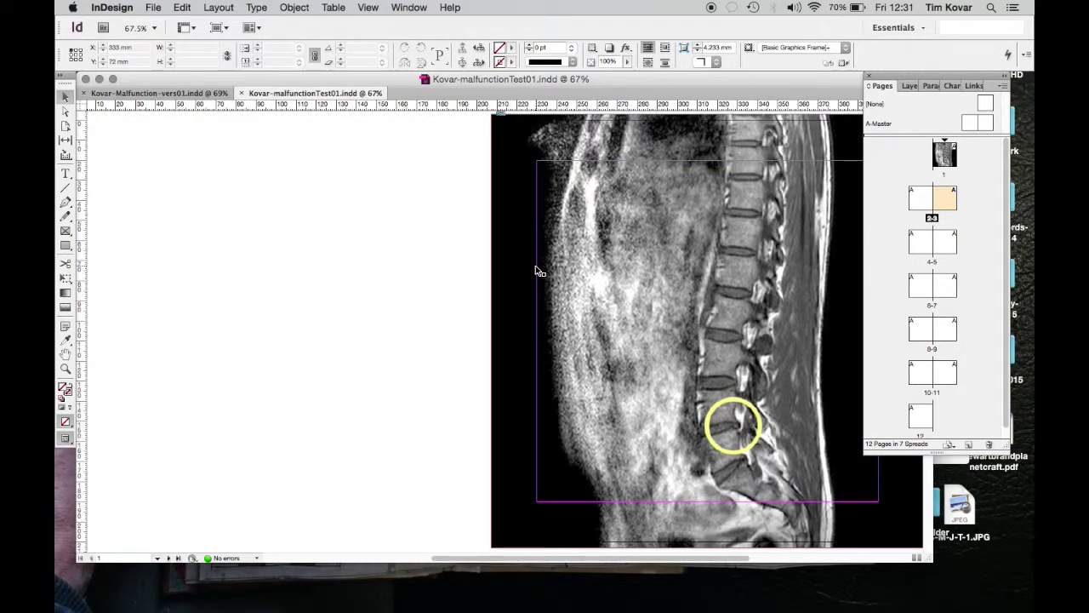
{"action": "scroll", "coordinate": [535, 269], "scroll_direction": "down", "scroll_amount": 20}
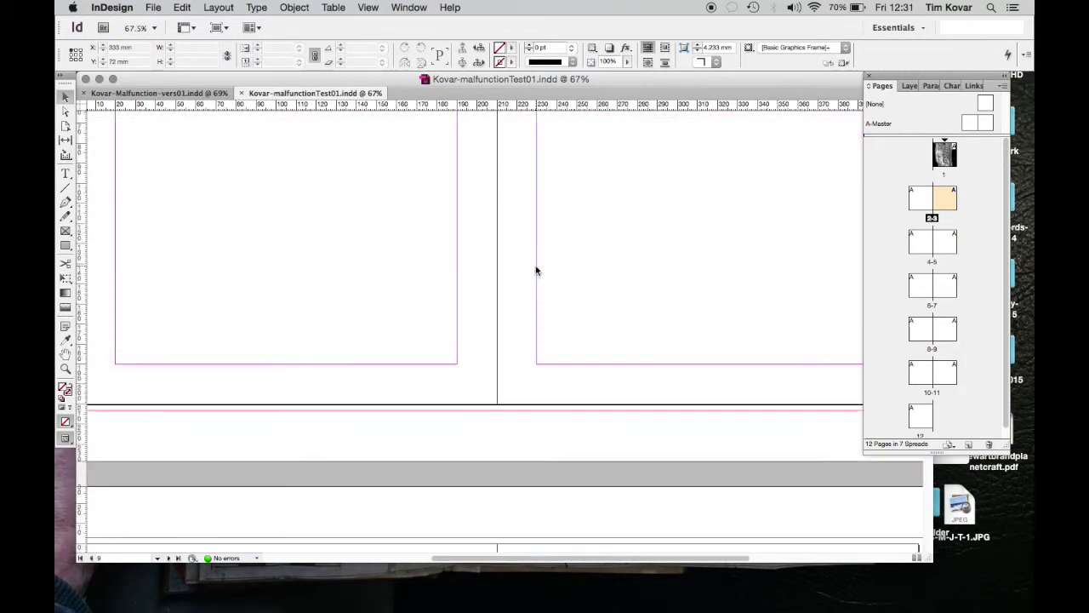
{"action": "double_click", "coordinate": [942, 162]}
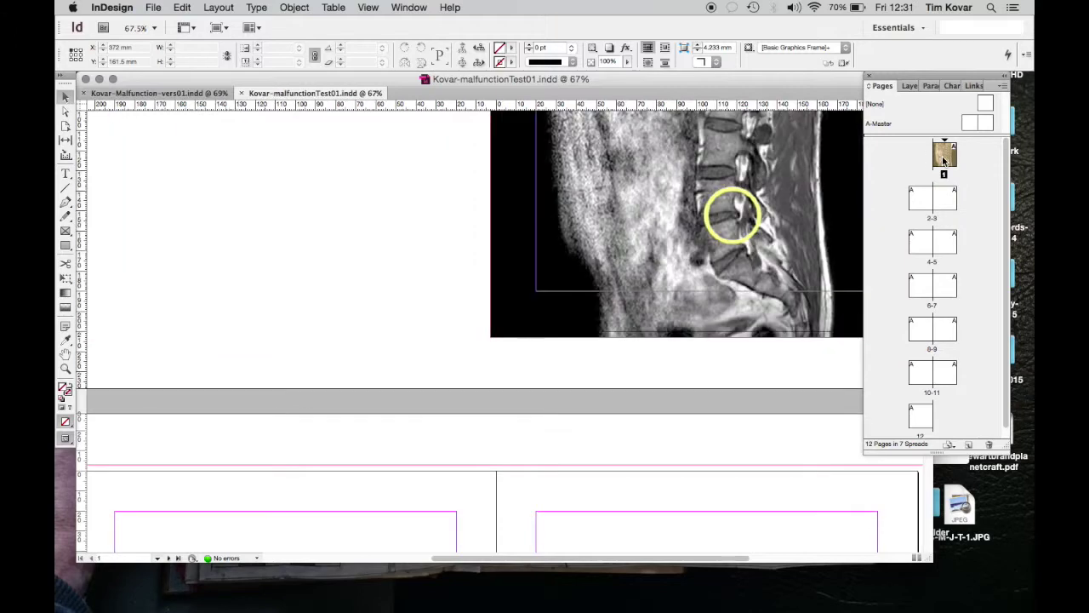
{"action": "scroll", "coordinate": [678, 348], "scroll_direction": "up", "scroll_amount": 5}
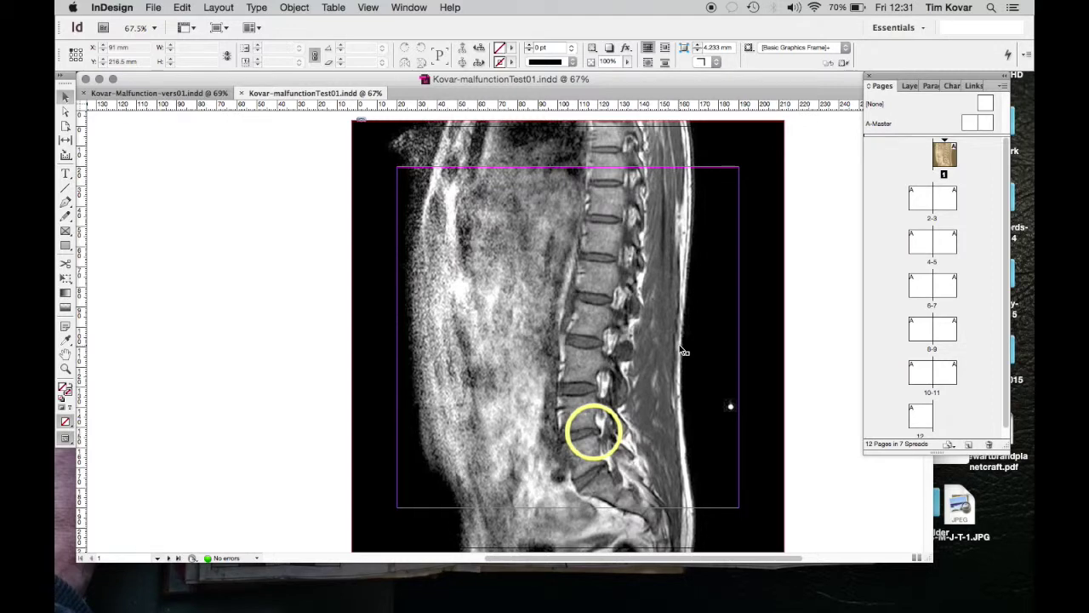
{"action": "left_click", "coordinate": [63, 174]}
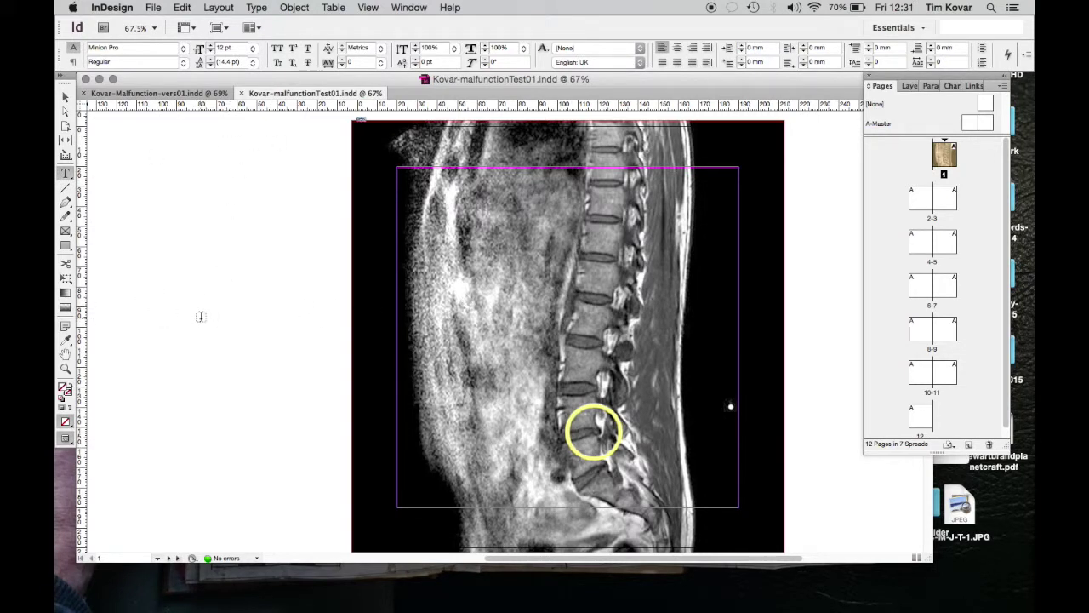
{"action": "left_click_drag", "start_coordinate": [197, 312], "coordinate": [302, 349]}
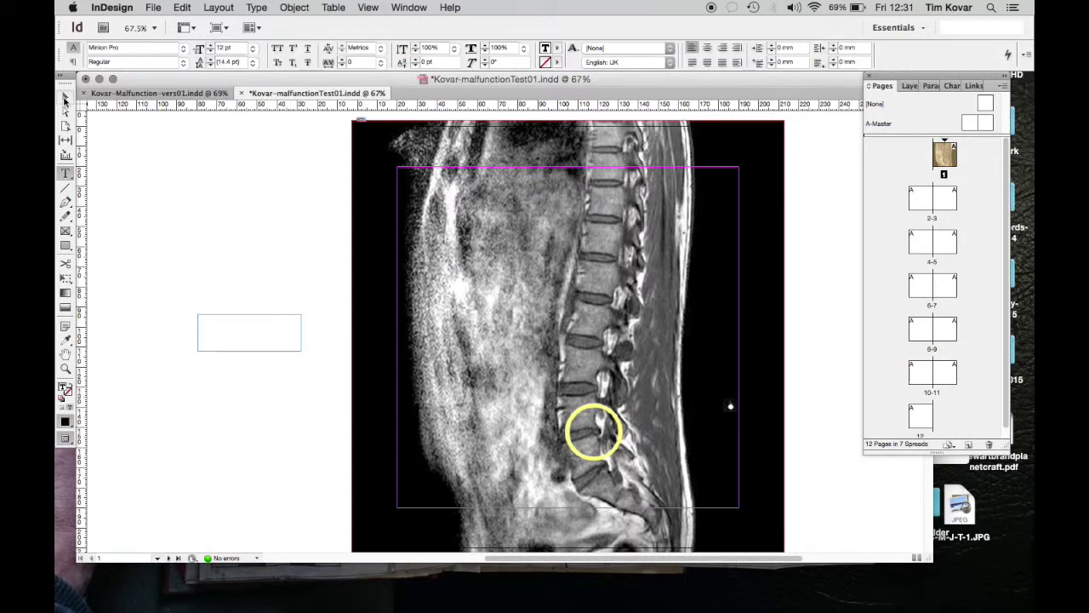
{"action": "left_click", "coordinate": [66, 98]}
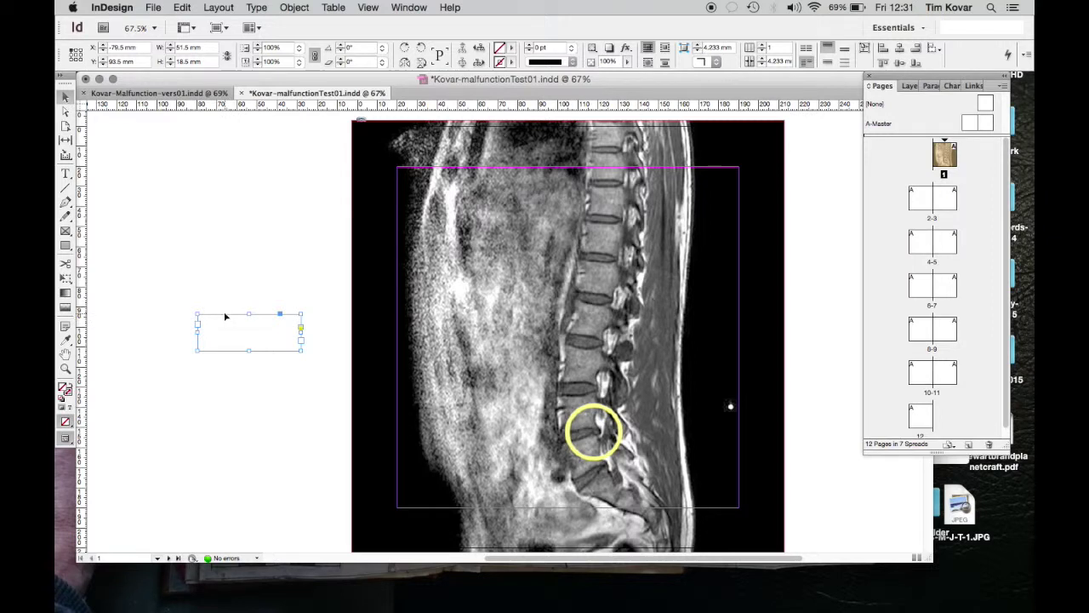
{"action": "key", "text": "Delete"}
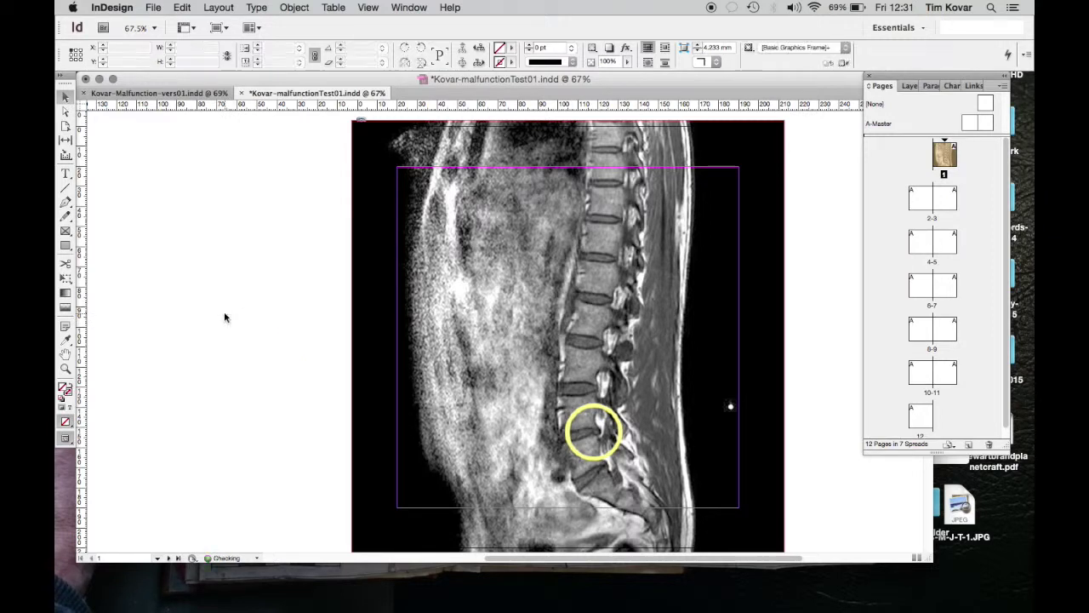
- Open the Layers panel and create Layer 2 above Layer 1
{"action": "left_click", "coordinate": [908, 86]}
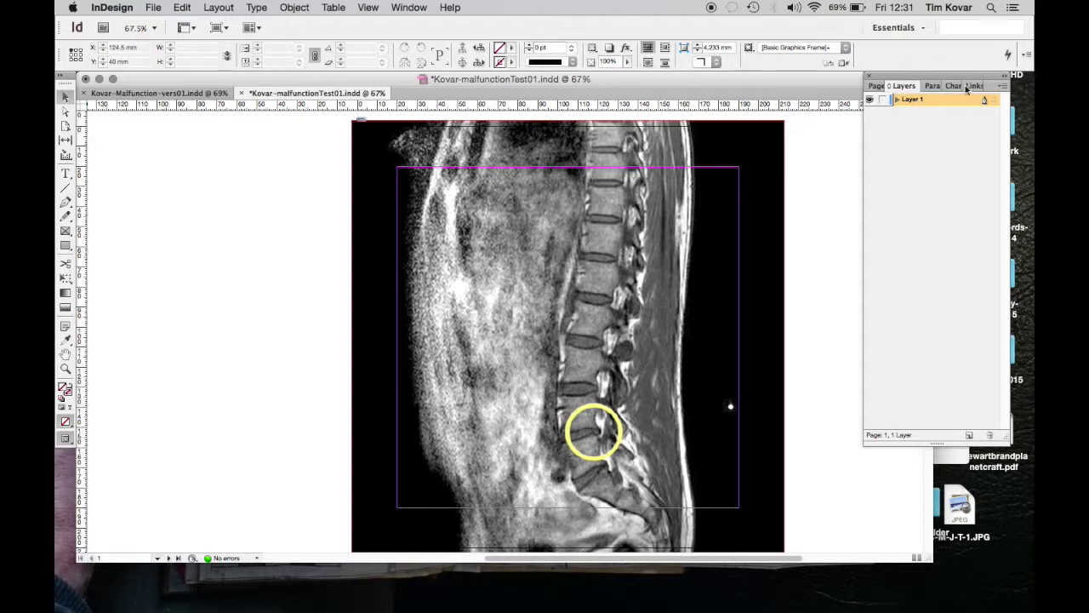
{"action": "left_click", "coordinate": [412, 7]}
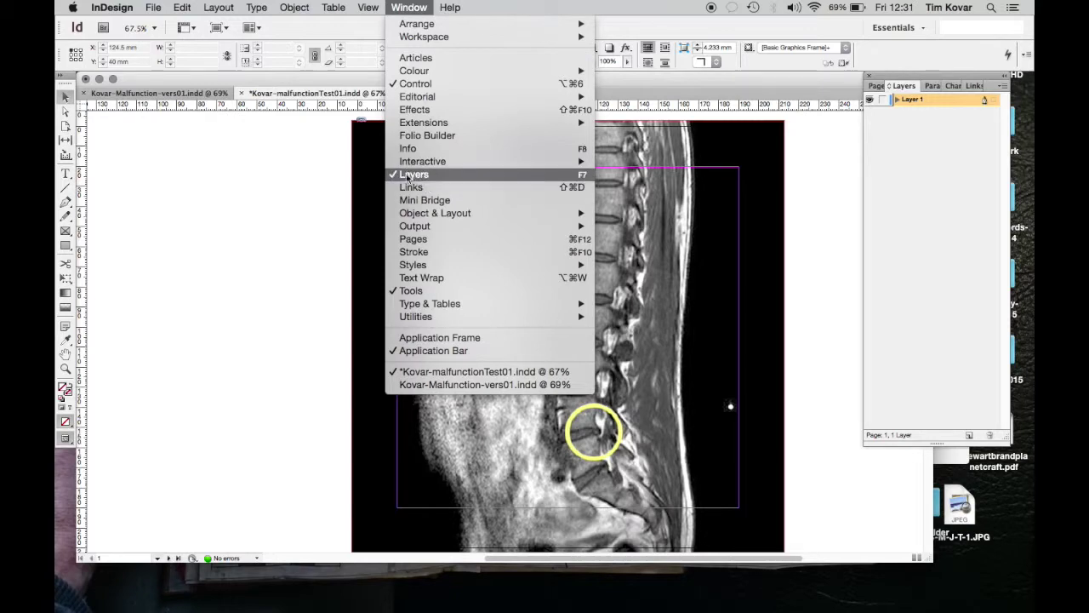
{"action": "left_click", "coordinate": [924, 151]}
{"action": "left_click", "coordinate": [968, 435]}
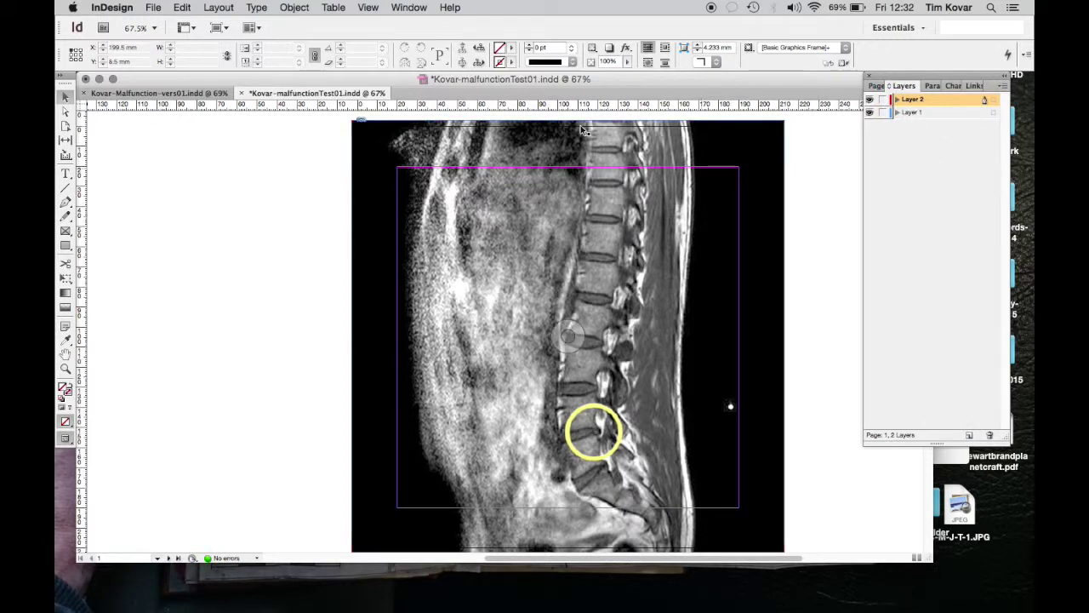
{"action": "left_click", "coordinate": [66, 173]}
- Type 'Malfunction' in a new frame beside the page and set it in Helvetica Bold 20 pt
{"action": "mouse_move", "coordinate": [177, 286]}
{"action": "left_mouse_down"}
{"action": "mouse_move", "coordinate": [238, 333]}
{"action": "mouse_move", "coordinate": [301, 345]}
{"action": "mouse_move", "coordinate": [308, 334]}
{"action": "left_mouse_up"}
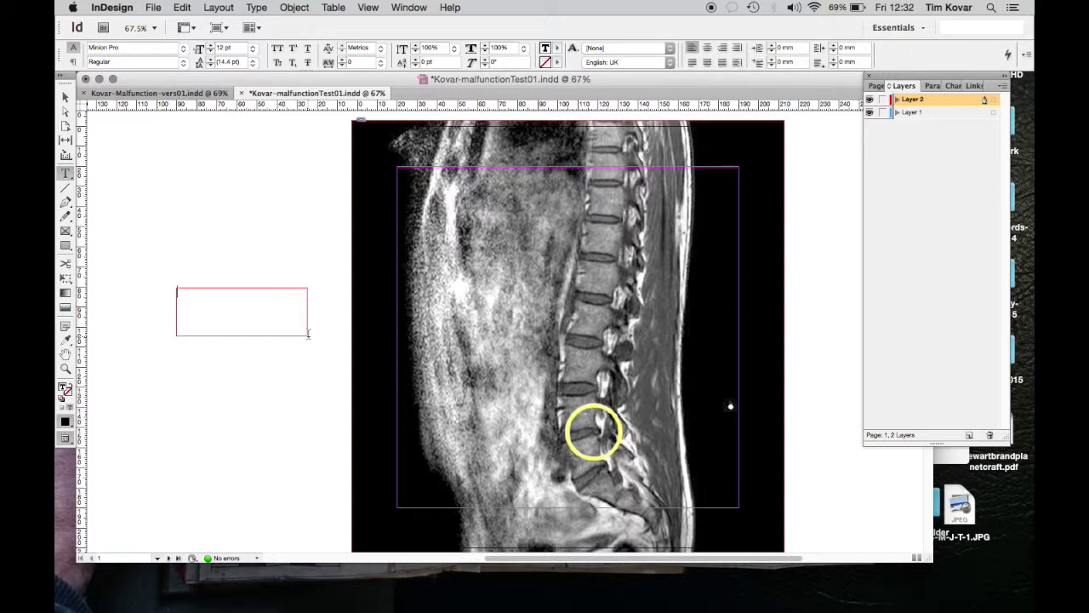
{"action": "type", "text": "Malfunction"}
{"action": "left_click_drag", "start_coordinate": [226, 292], "coordinate": [161, 292]}
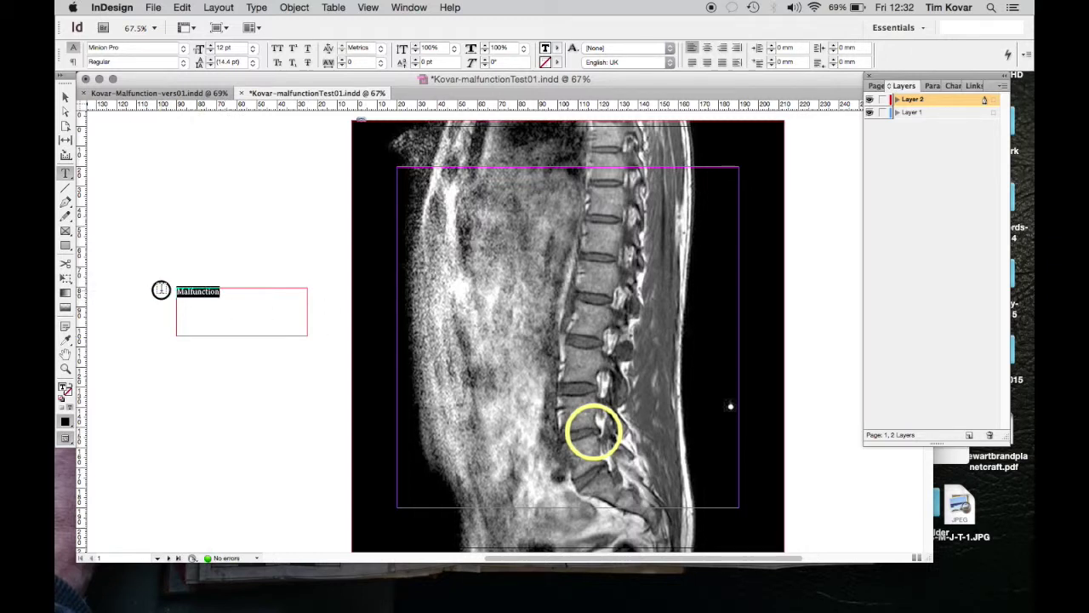
{"action": "left_click", "coordinate": [183, 50]}
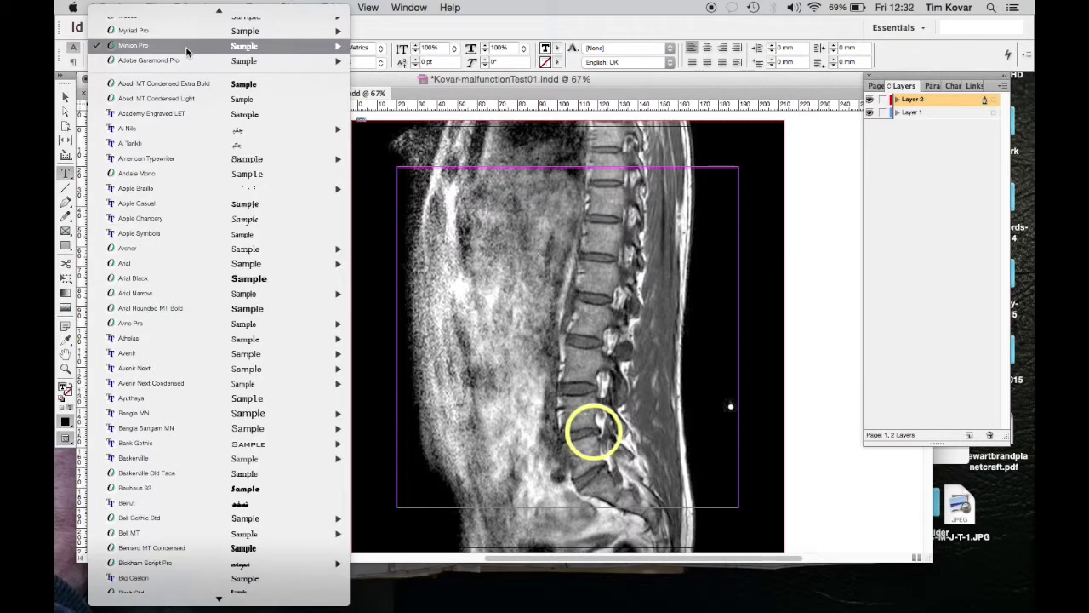
{"action": "scroll", "coordinate": [184, 34], "scroll_direction": "up", "scroll_amount": 3}
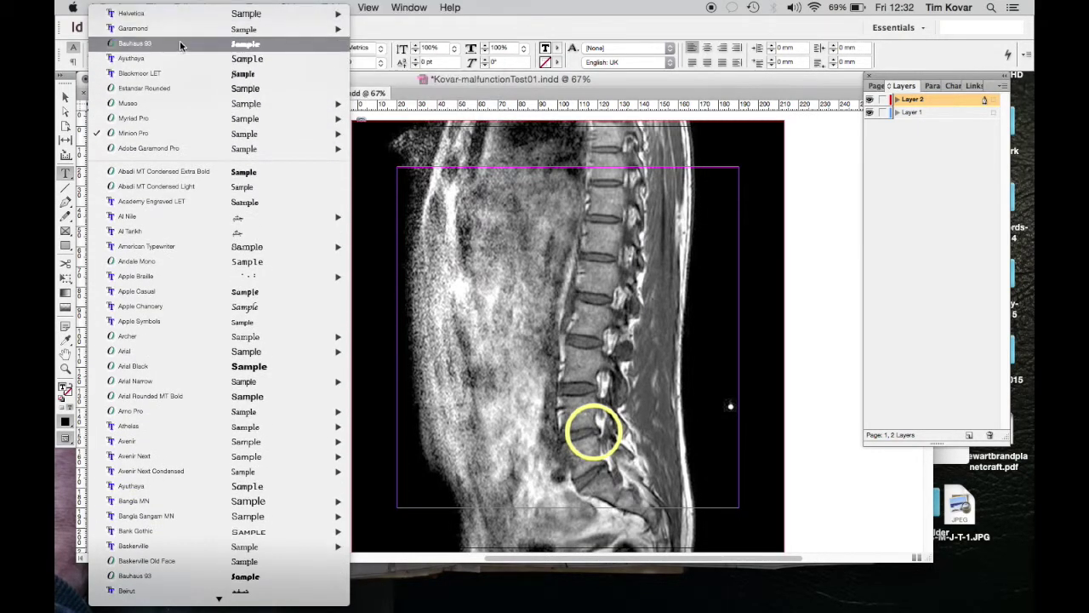
{"action": "mouse_move", "coordinate": [180, 14]}
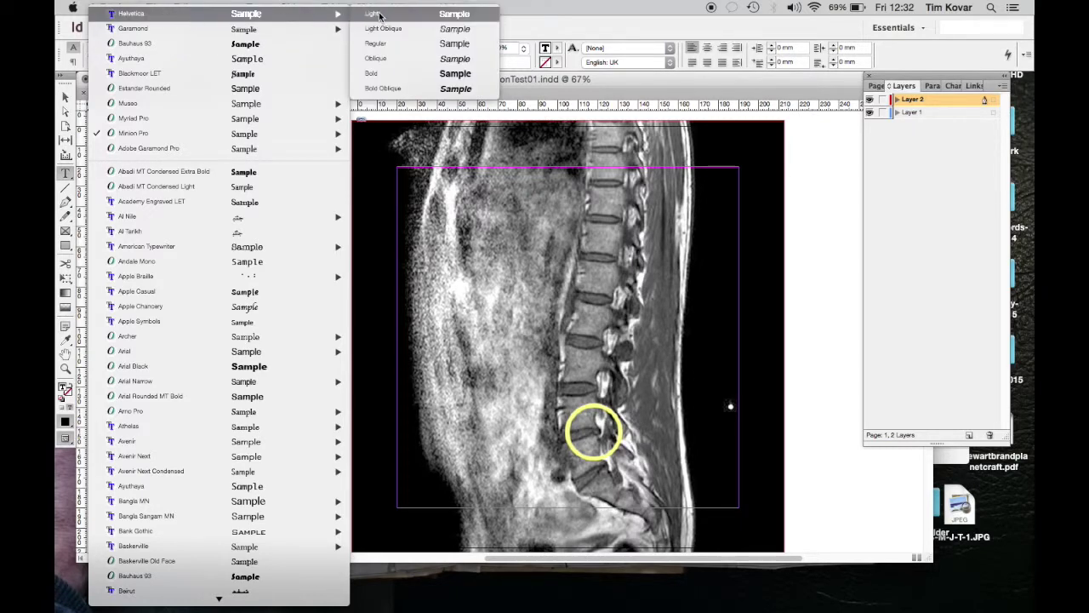
{"action": "left_click", "coordinate": [387, 44]}
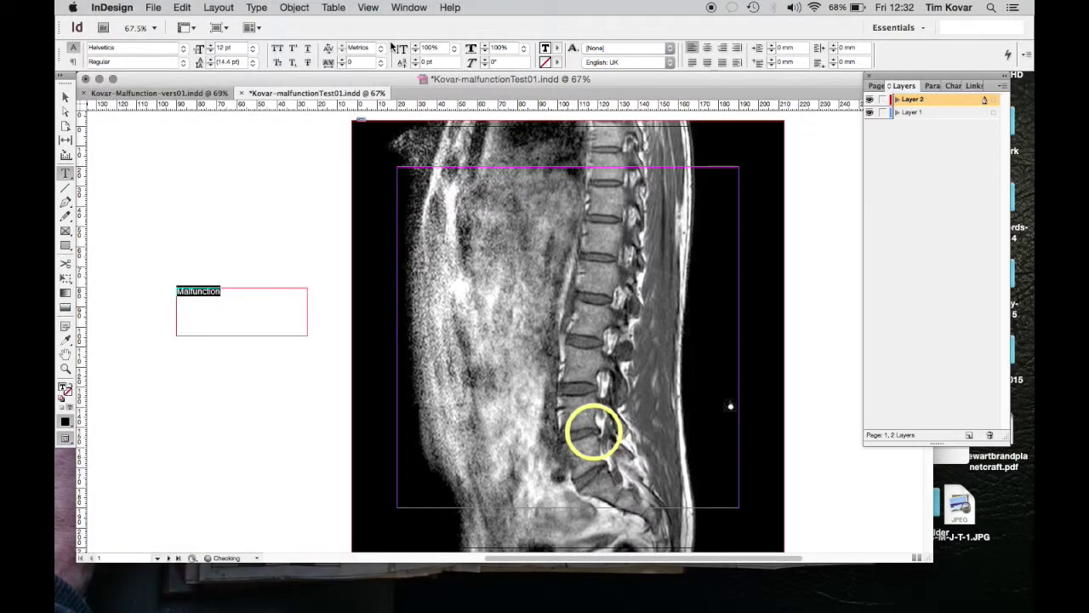
{"action": "left_click", "coordinate": [183, 66]}
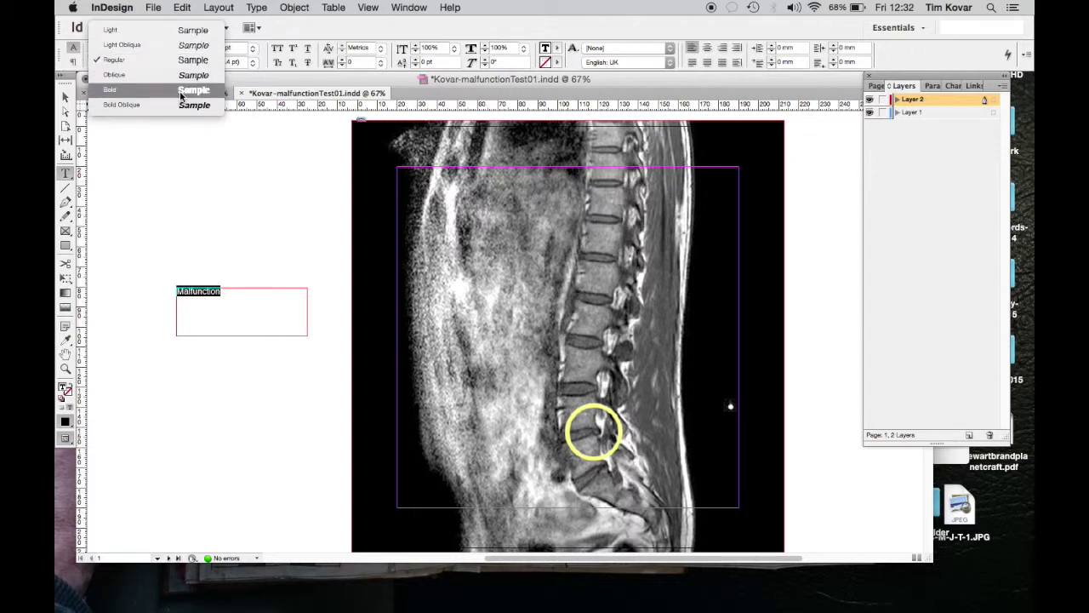
{"action": "left_click", "coordinate": [181, 90]}
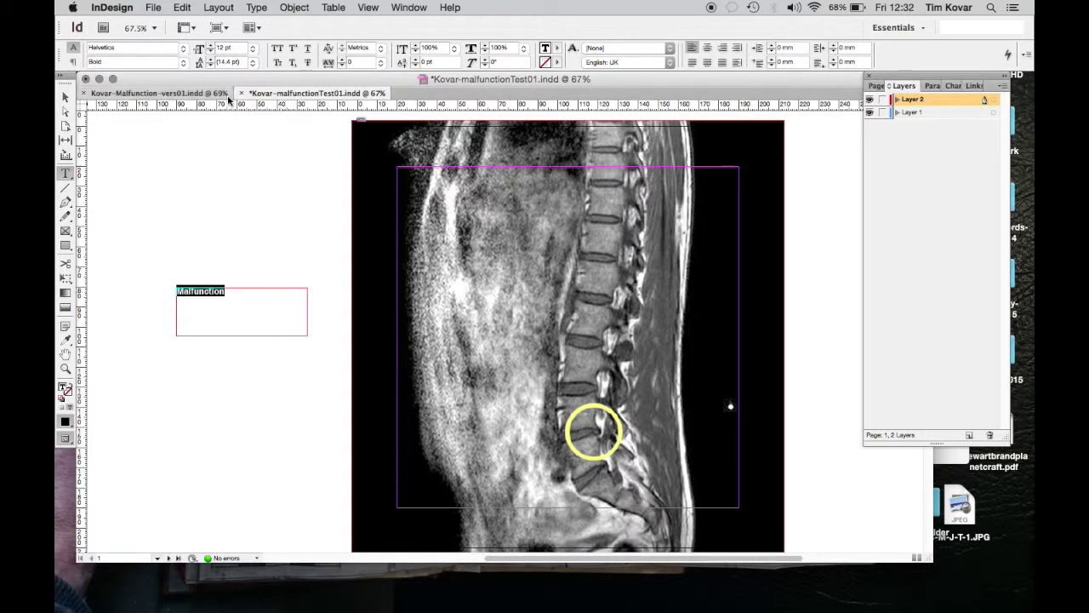
{"action": "left_click", "coordinate": [200, 51]}
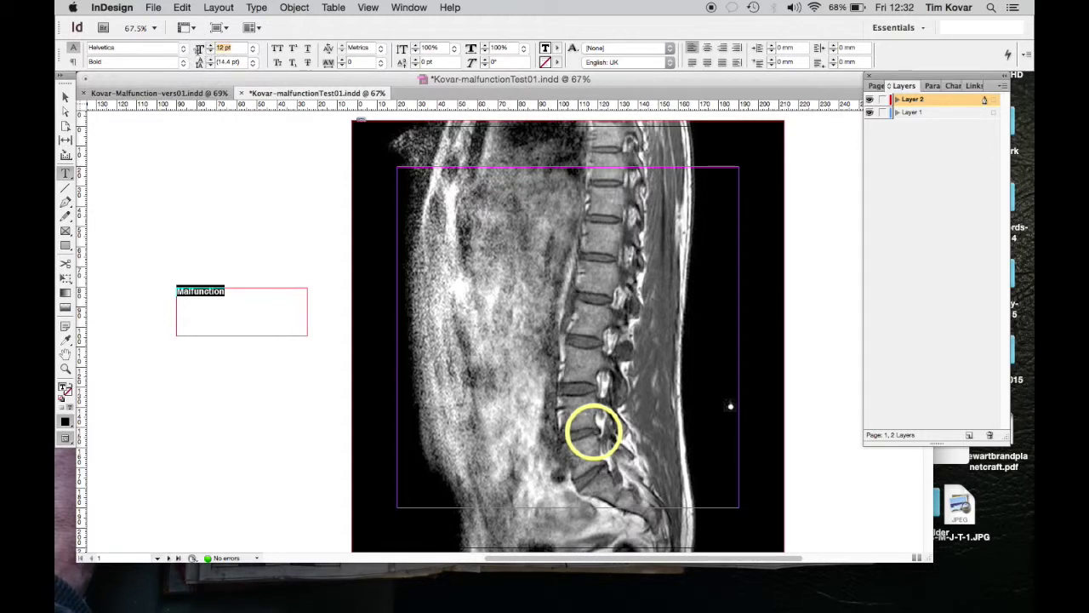
{"action": "type", "text": "20"}
{"action": "key", "text": "Return"}
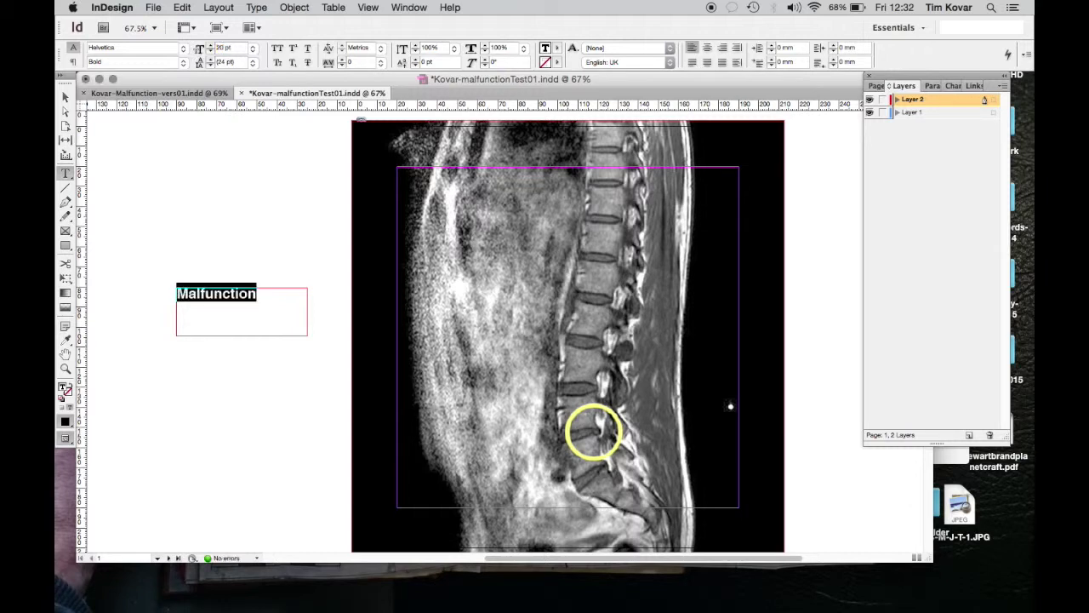
- Fit the Malfunction frame to the word and move it onto the dark right side of the MRI image
{"action": "left_click", "coordinate": [65, 97]}
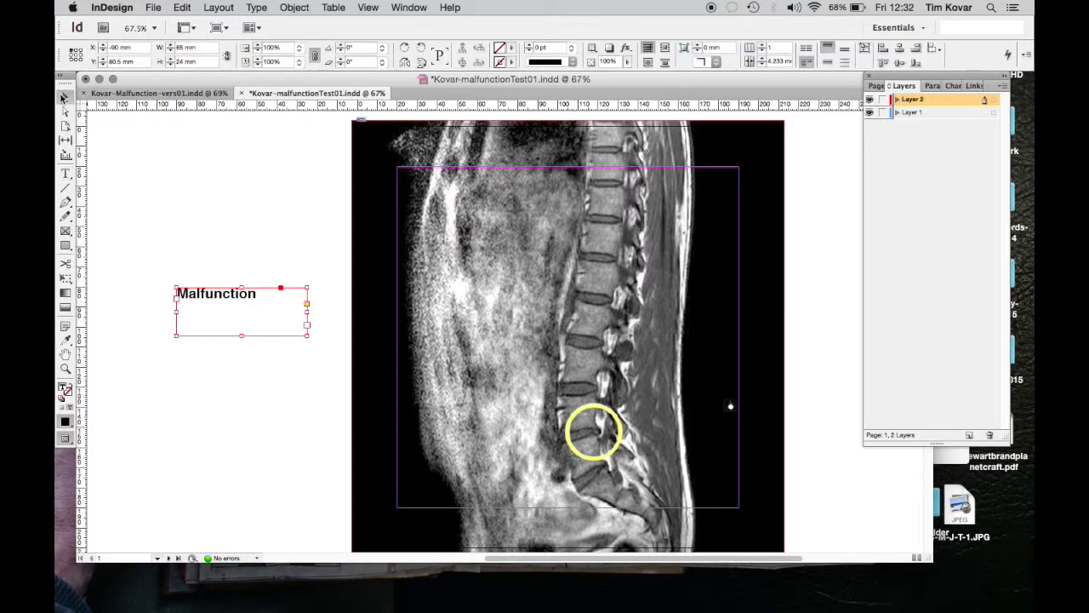
{"action": "left_click_drag", "start_coordinate": [307, 335], "coordinate": [263, 300]}
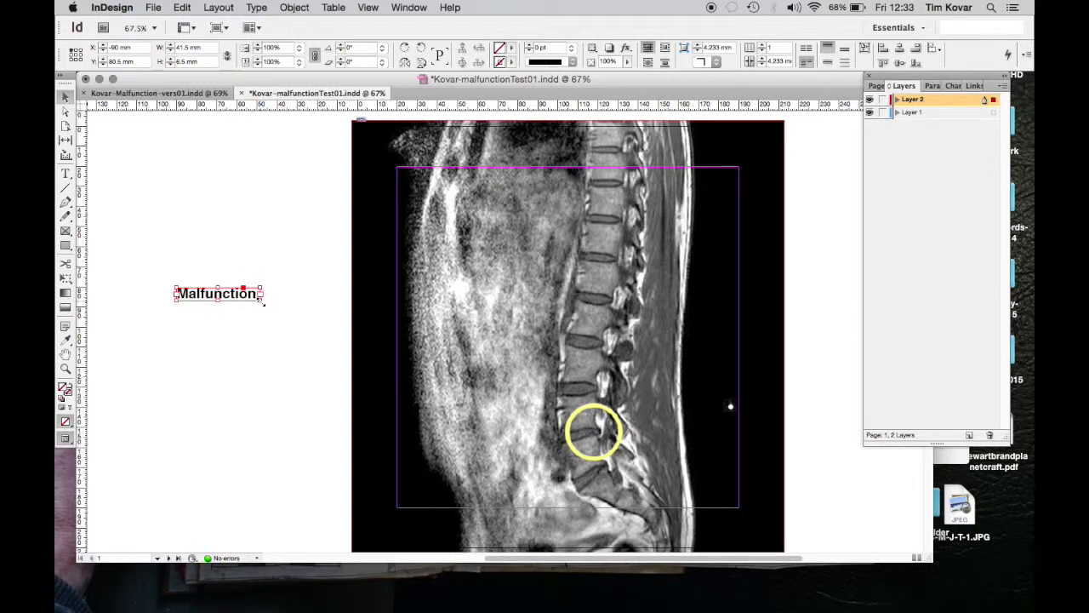
{"action": "left_click_drag", "start_coordinate": [226, 294], "coordinate": [740, 338]}
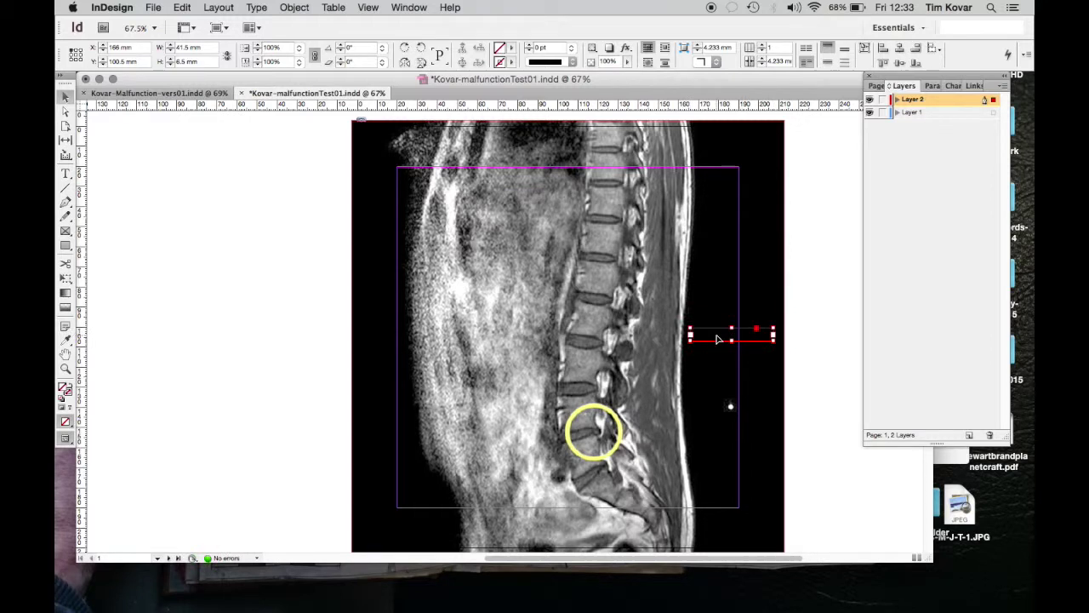
{"action": "double_click", "coordinate": [717, 338]}
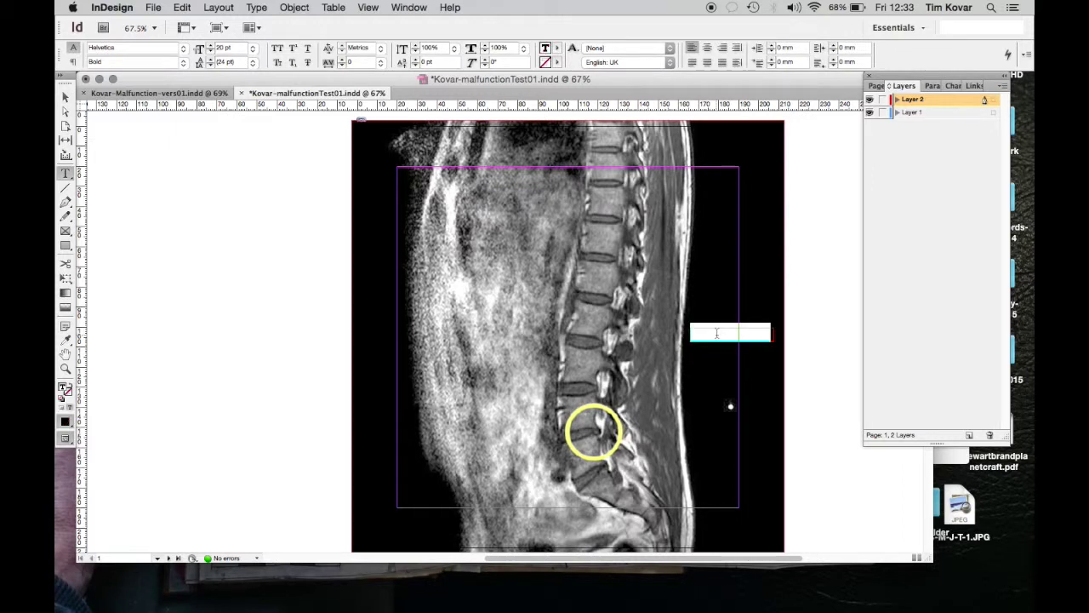
{"action": "key", "text": "BackSpace"}
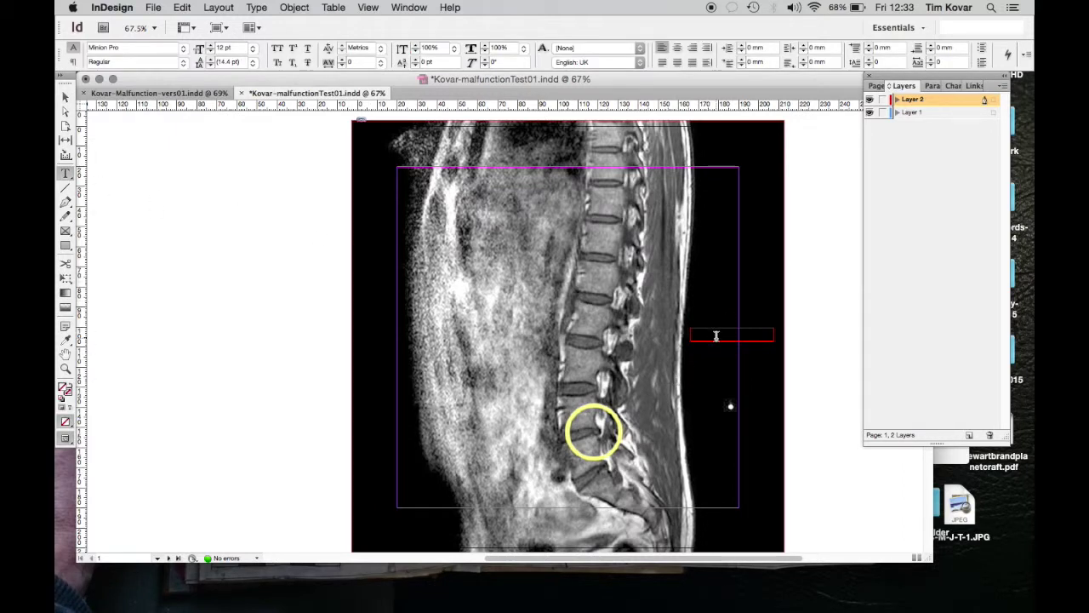
{"action": "key", "text": "super+z"}
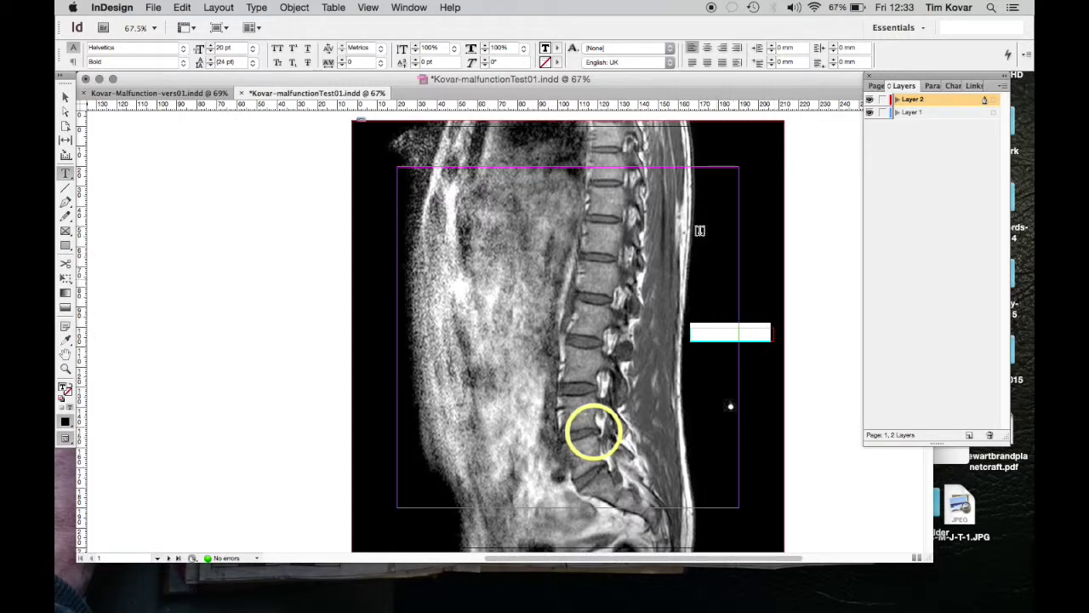
- Colour the Malfunction title with the [Paper] white swatch instead of magenta, then deselect it
{"action": "left_click", "coordinate": [557, 49]}
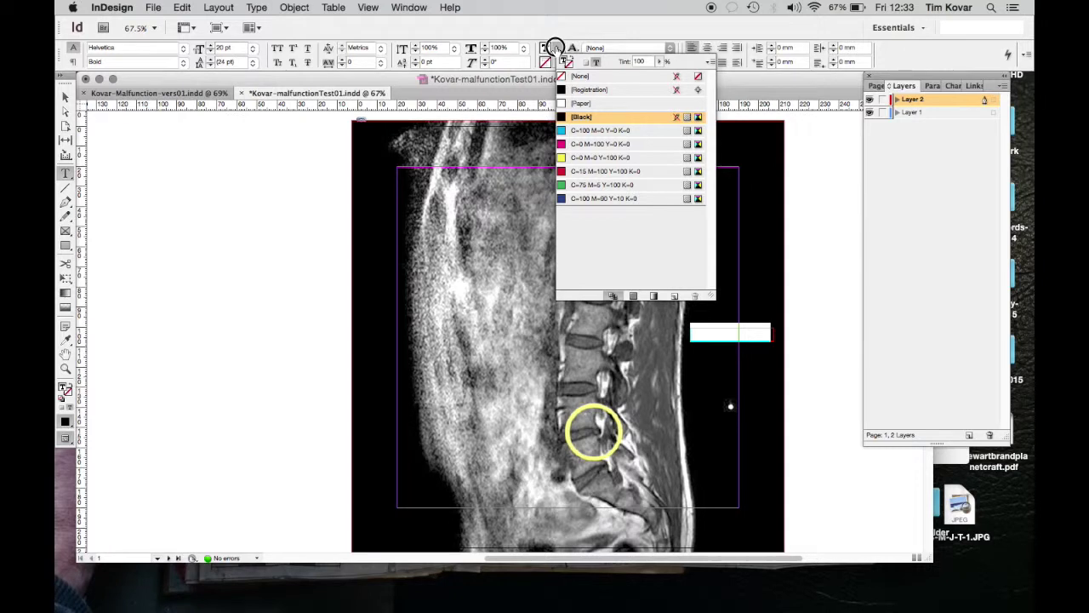
{"action": "left_click", "coordinate": [600, 144]}
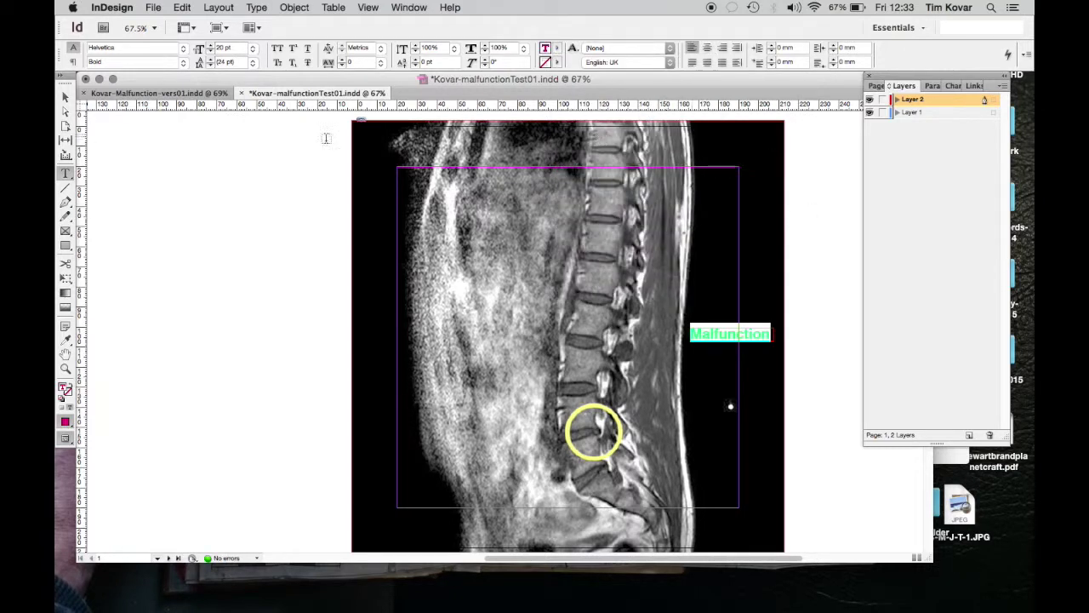
{"action": "left_click", "coordinate": [64, 95]}
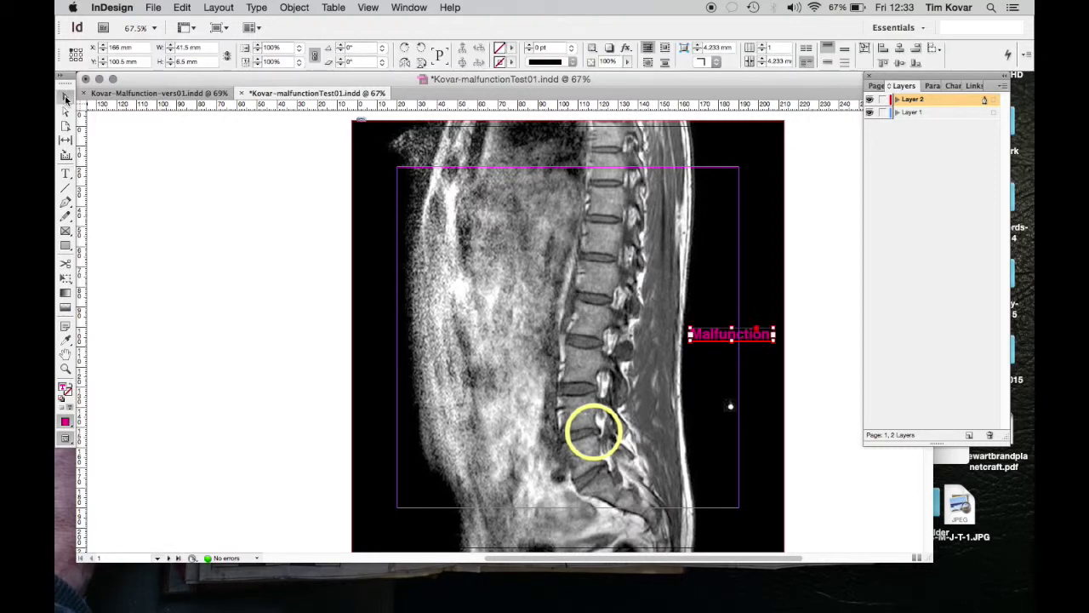
{"action": "double_click", "coordinate": [716, 333]}
{"action": "double_click", "coordinate": [717, 333]}
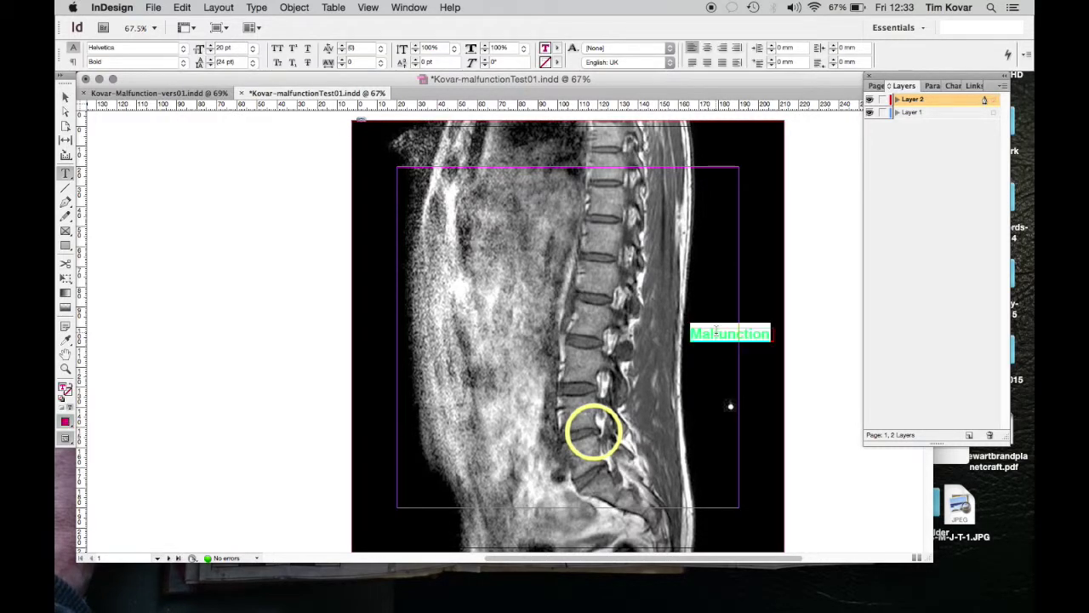
{"action": "left_click", "coordinate": [557, 49]}
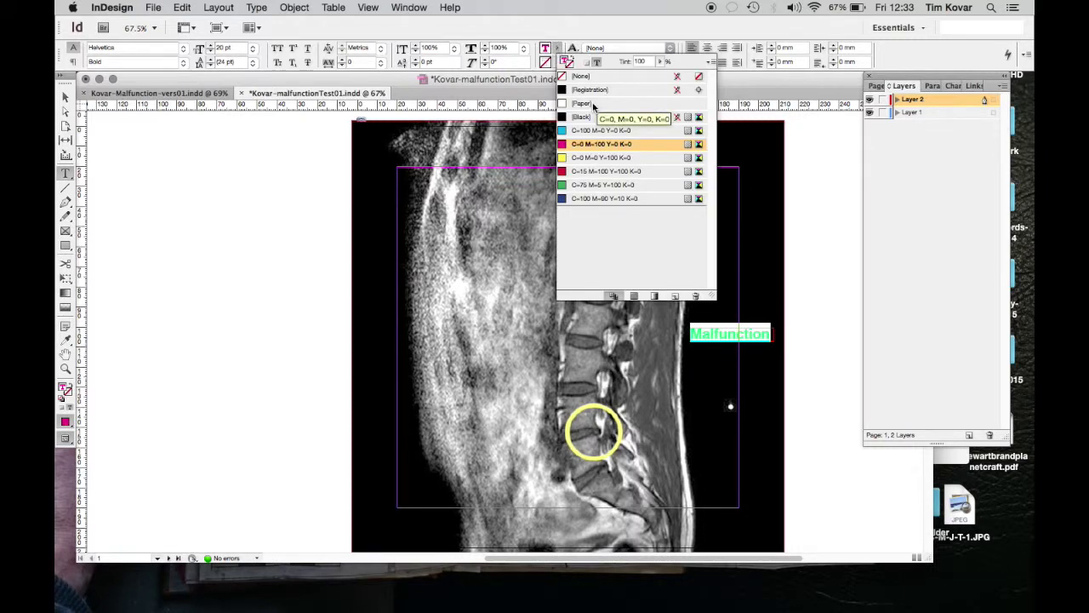
{"action": "left_click", "coordinate": [592, 103]}
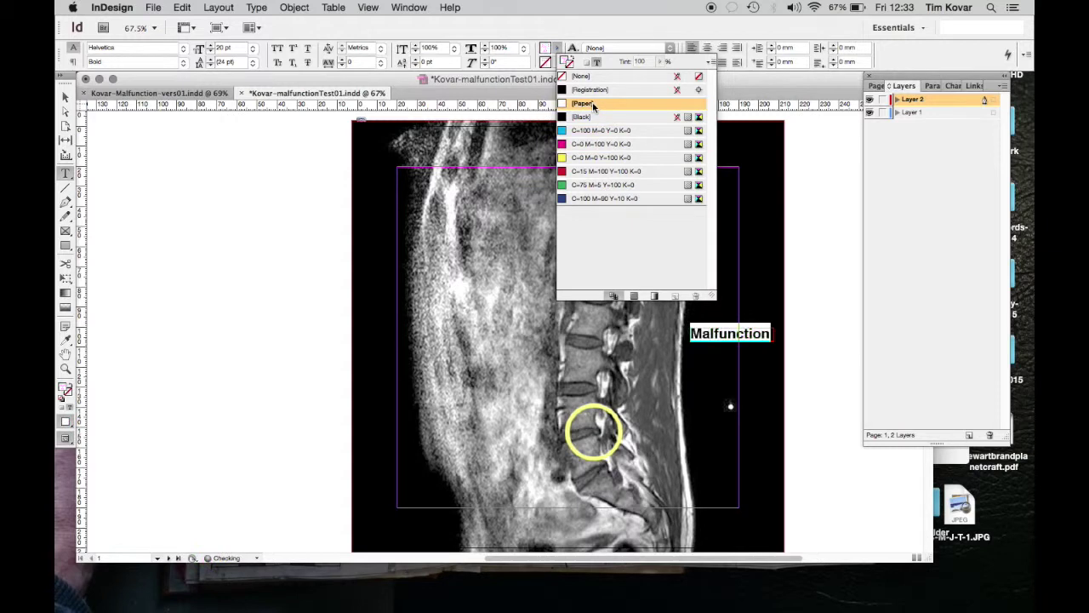
{"action": "left_click", "coordinate": [63, 98]}
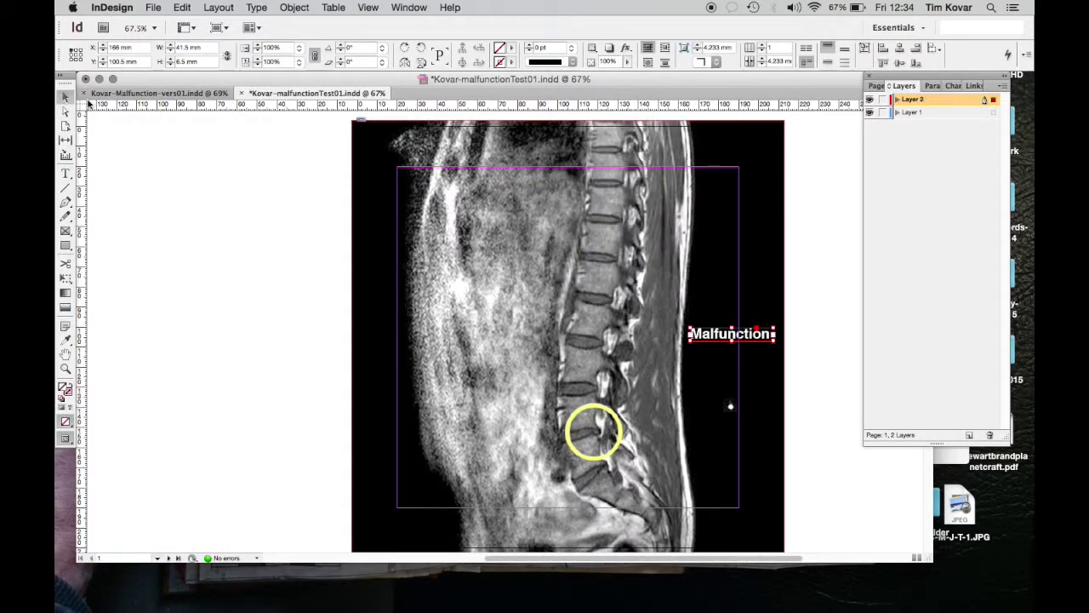
{"action": "left_click", "coordinate": [139, 212]}
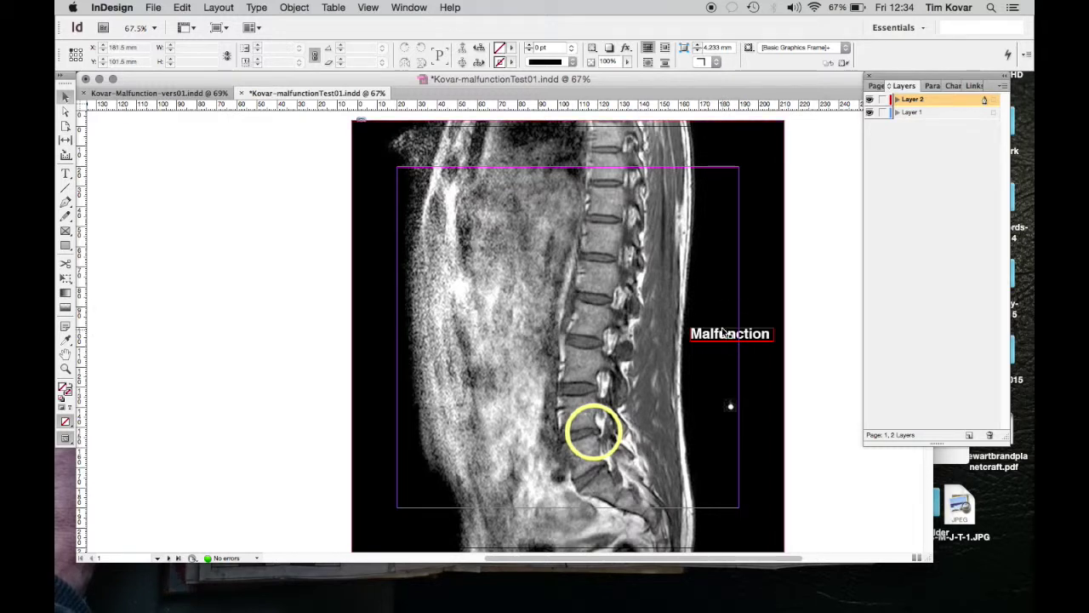
- Draw a new text frame beside the page and type the author's name
{"action": "left_click", "coordinate": [65, 176]}
{"action": "left_click_drag", "start_coordinate": [153, 226], "coordinate": [257, 258]}
{"action": "type", "text": "Tim Kovar"}
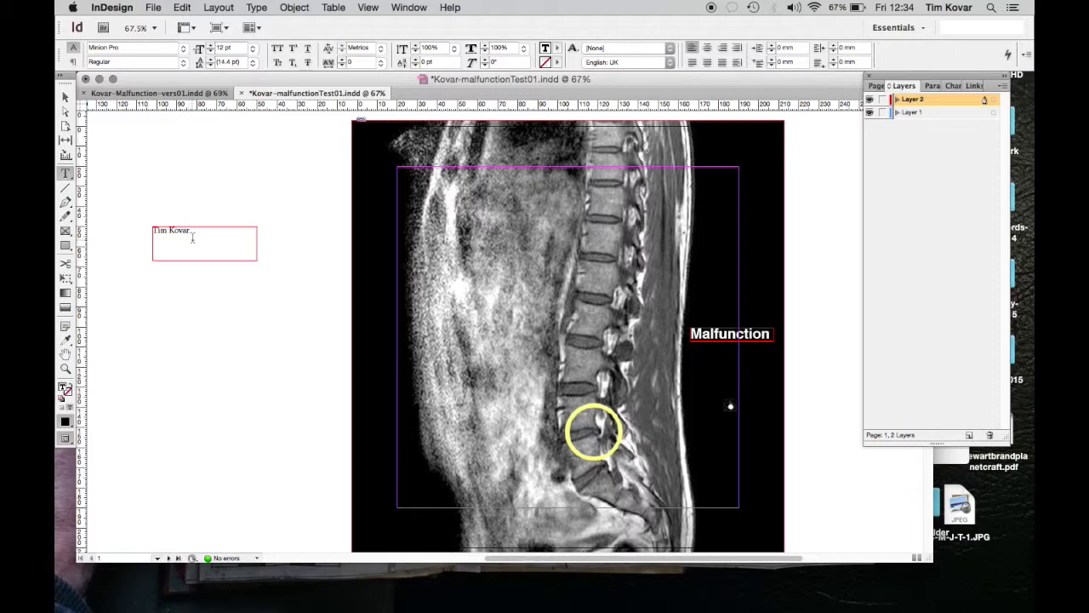
- Set the author name in Helvetica Regular at 17 pt
{"action": "left_click_drag", "start_coordinate": [174, 234], "coordinate": [128, 217]}
{"action": "left_click", "coordinate": [183, 48]}
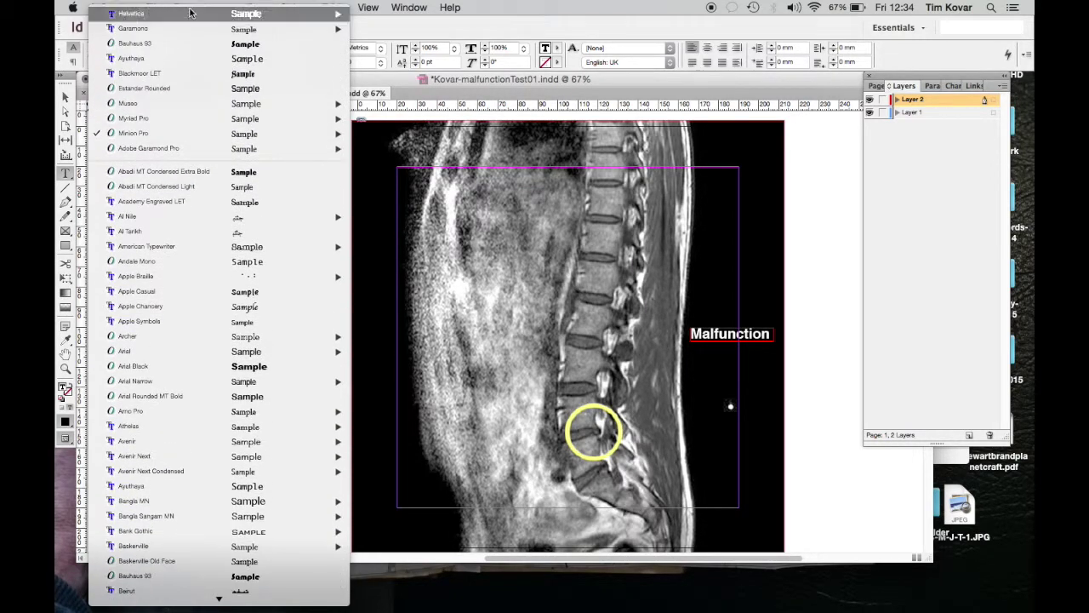
{"action": "mouse_move", "coordinate": [281, 14]}
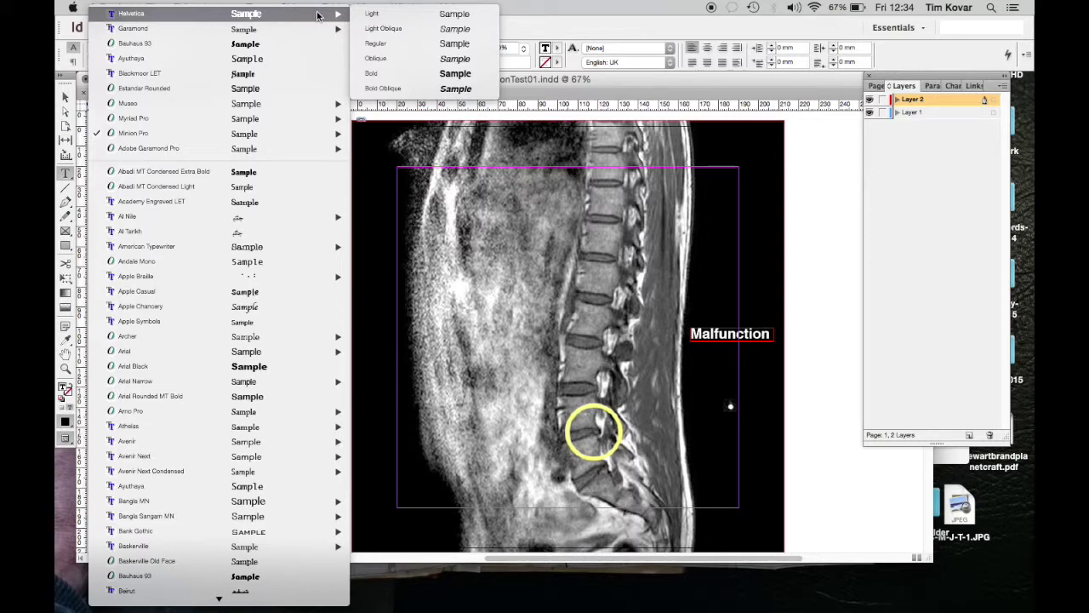
{"action": "left_click", "coordinate": [373, 47]}
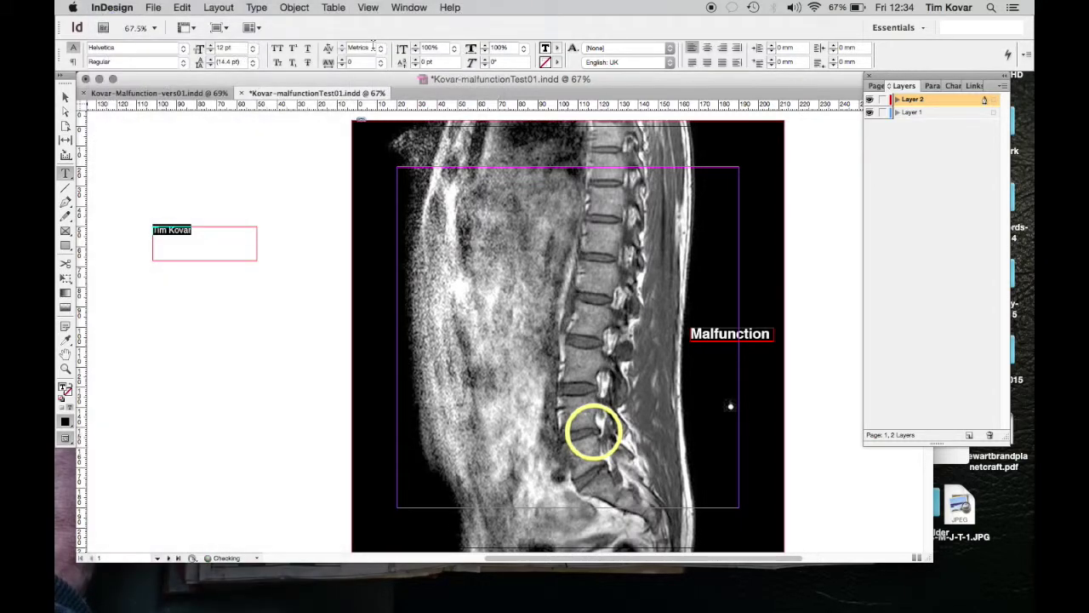
{"action": "triple_click", "coordinate": [219, 47]}
{"action": "type", "text": "1"}
{"action": "key", "text": "Return"}
{"action": "left_click", "coordinate": [67, 97]}
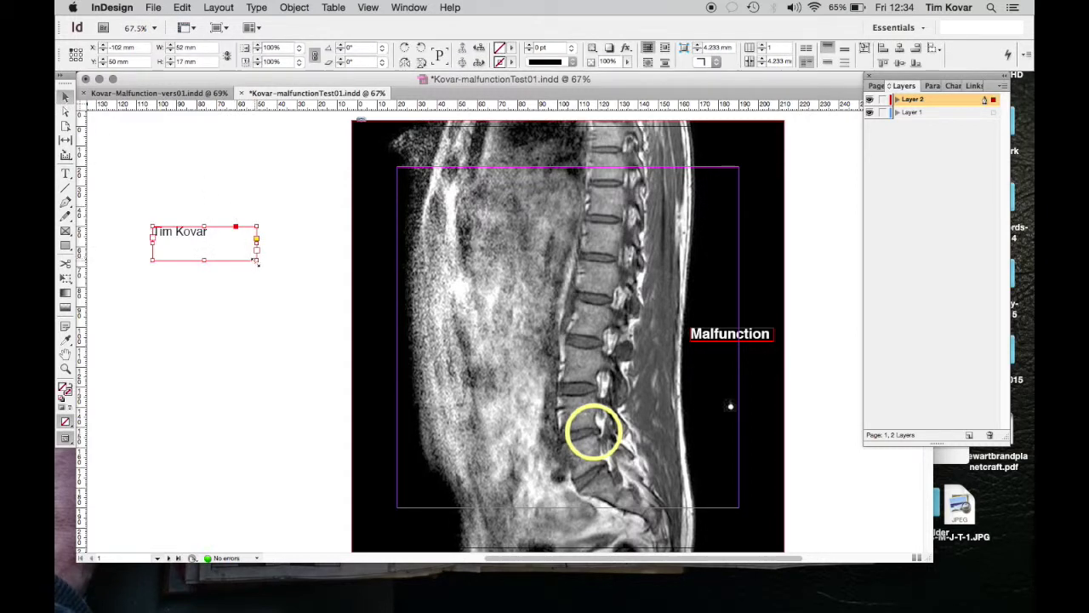
- Fit the author-name frame to its text, place it below the Malfunction title, and select its text
{"action": "left_click_drag", "start_coordinate": [256, 261], "coordinate": [209, 237]}
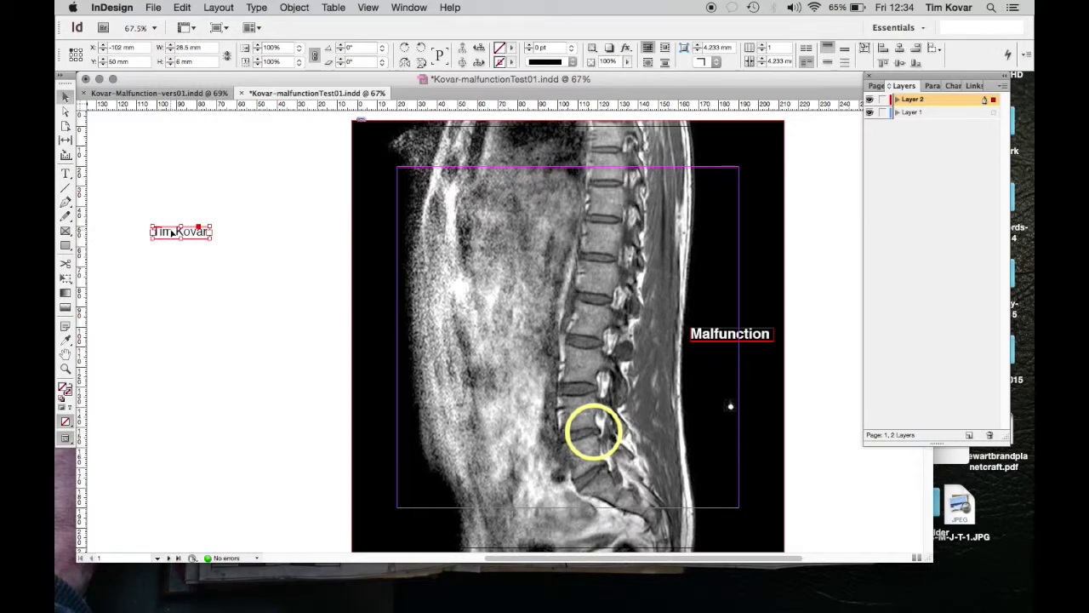
{"action": "left_click_drag", "start_coordinate": [545, 277], "coordinate": [712, 354]}
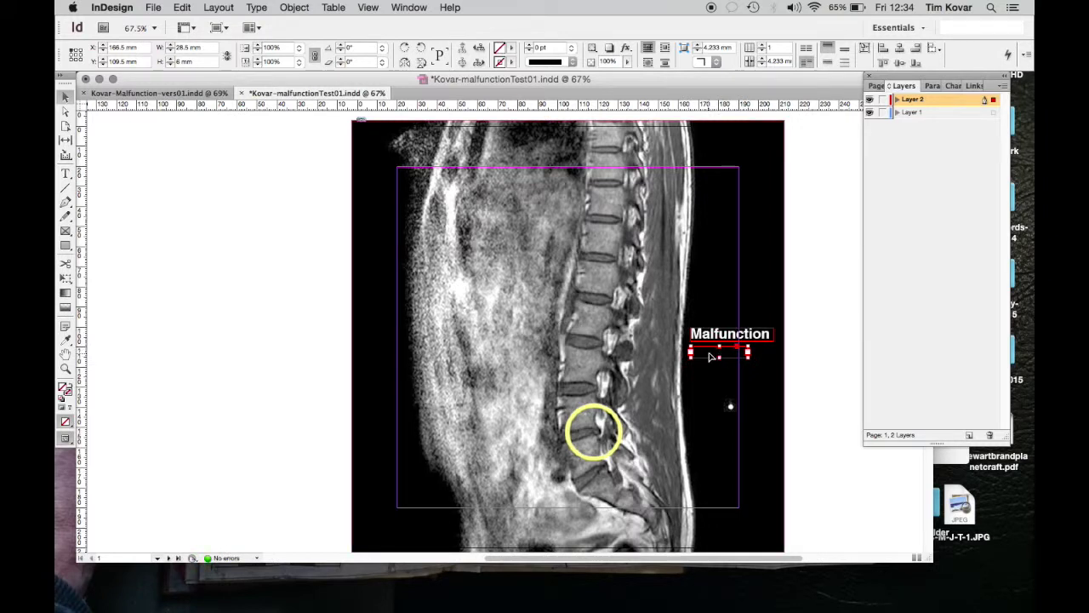
{"action": "double_click", "coordinate": [711, 354]}
{"action": "key", "text": "super+a"}
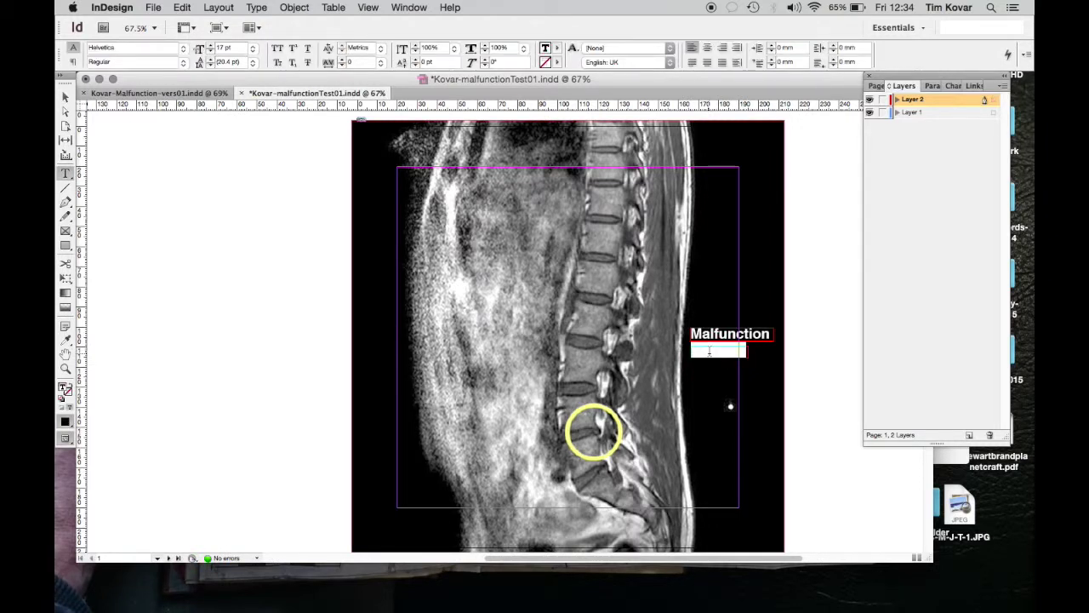
{"action": "left_click", "coordinate": [560, 48]}
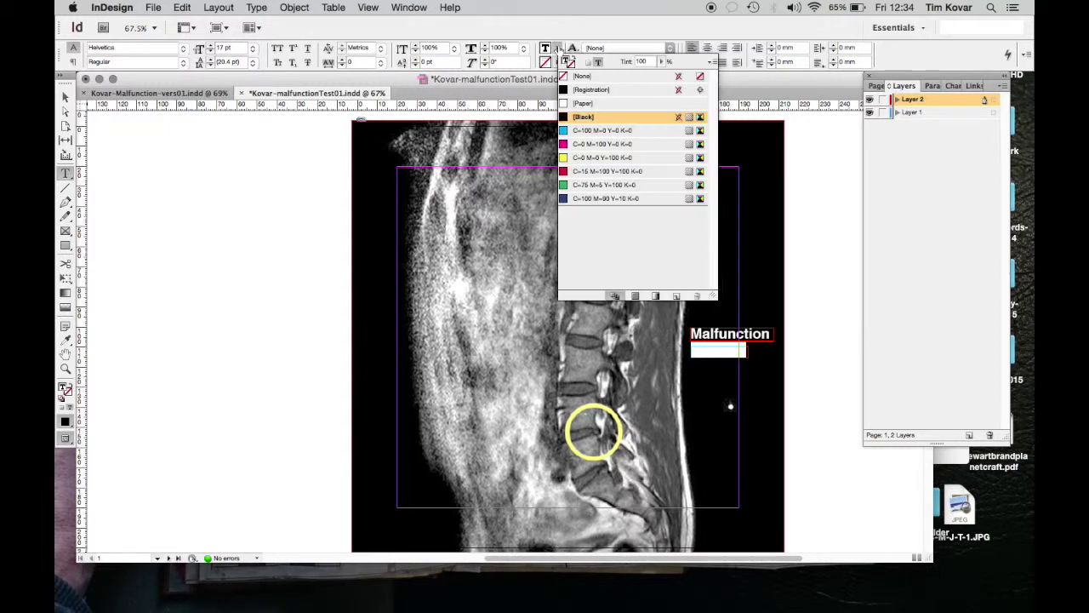
- Apply the Paper swatch to the author name, keeping its CMYK values at 0% for white
{"action": "double_click", "coordinate": [583, 105]}
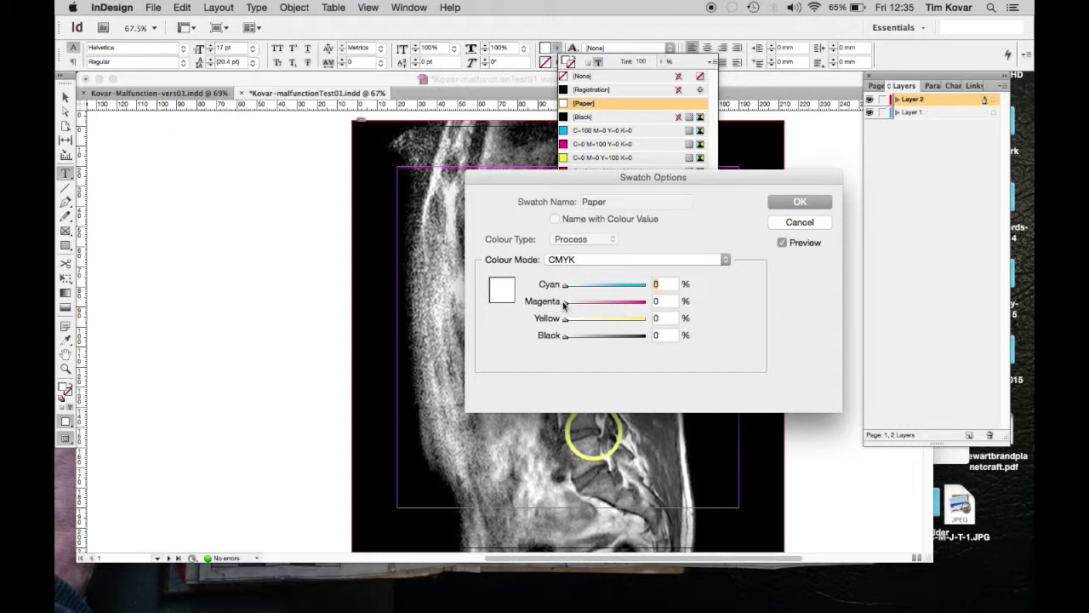
{"action": "mouse_move", "coordinate": [564, 284]}
{"action": "left_mouse_down"}
{"action": "mouse_move", "coordinate": [664, 287]}
{"action": "mouse_move", "coordinate": [547, 284]}
{"action": "mouse_move", "coordinate": [576, 307]}
{"action": "mouse_move", "coordinate": [600, 304]}
{"action": "mouse_move", "coordinate": [557, 301]}
{"action": "left_mouse_up"}
{"action": "left_click_drag", "start_coordinate": [688, 177], "coordinate": [416, 142]}
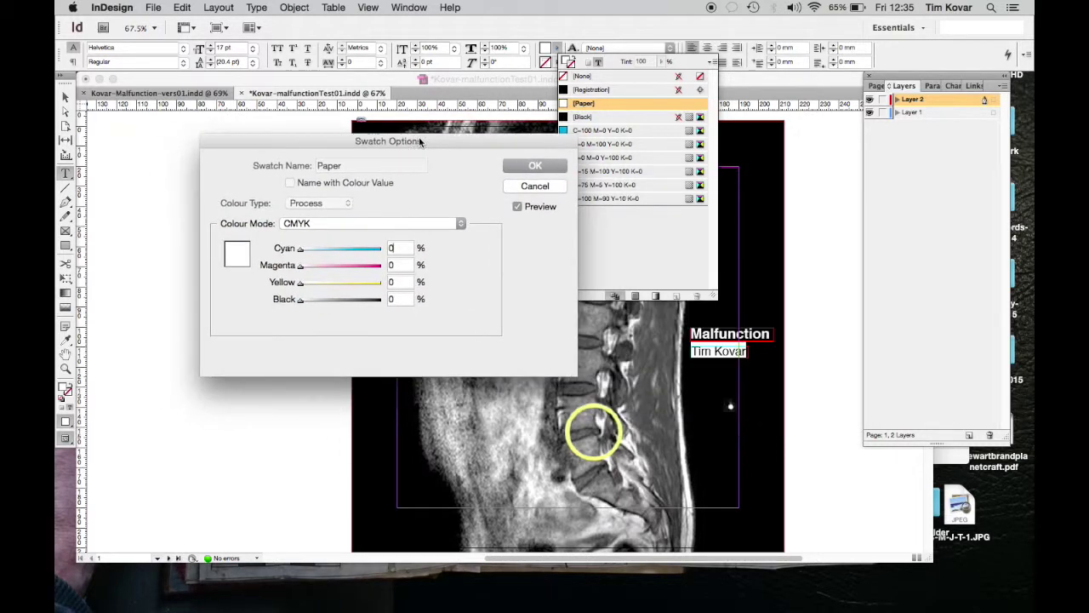
{"action": "left_click_drag", "start_coordinate": [301, 269], "coordinate": [392, 269]}
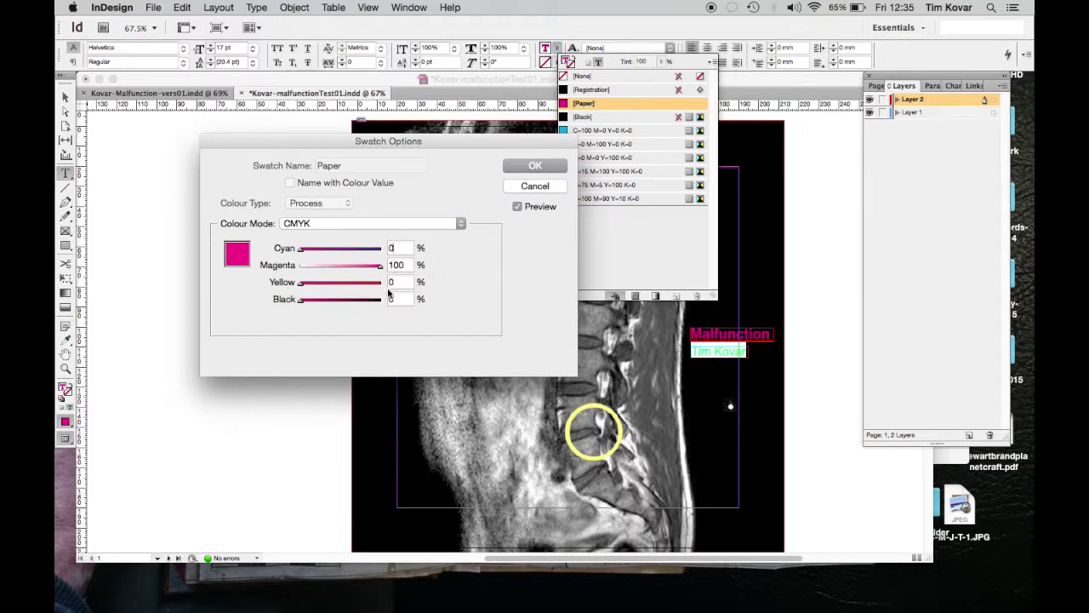
{"action": "left_click_drag", "start_coordinate": [381, 269], "coordinate": [300, 269]}
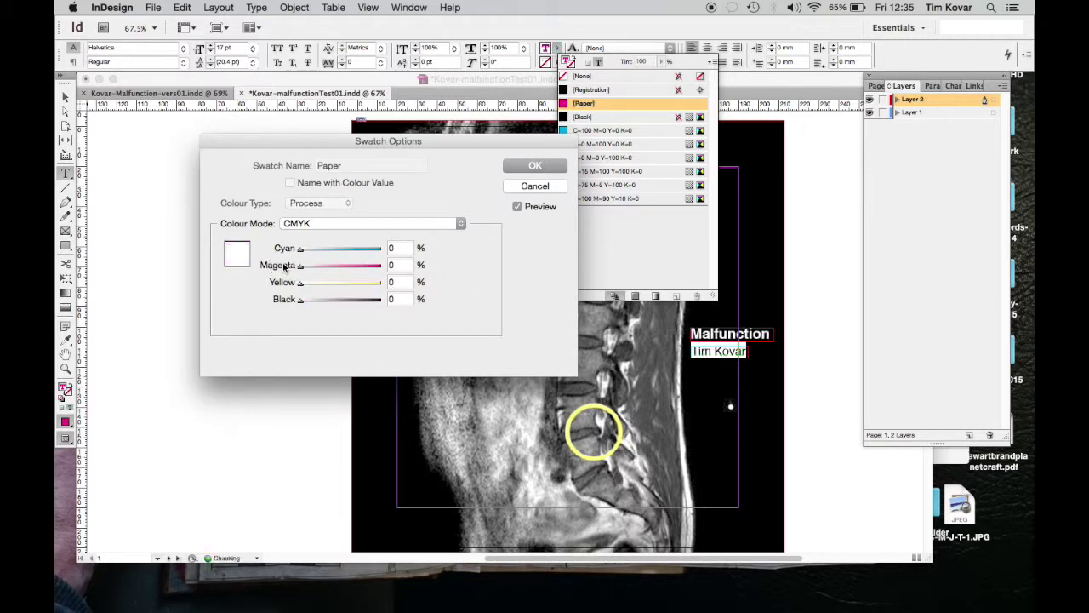
{"action": "left_click", "coordinate": [524, 172]}
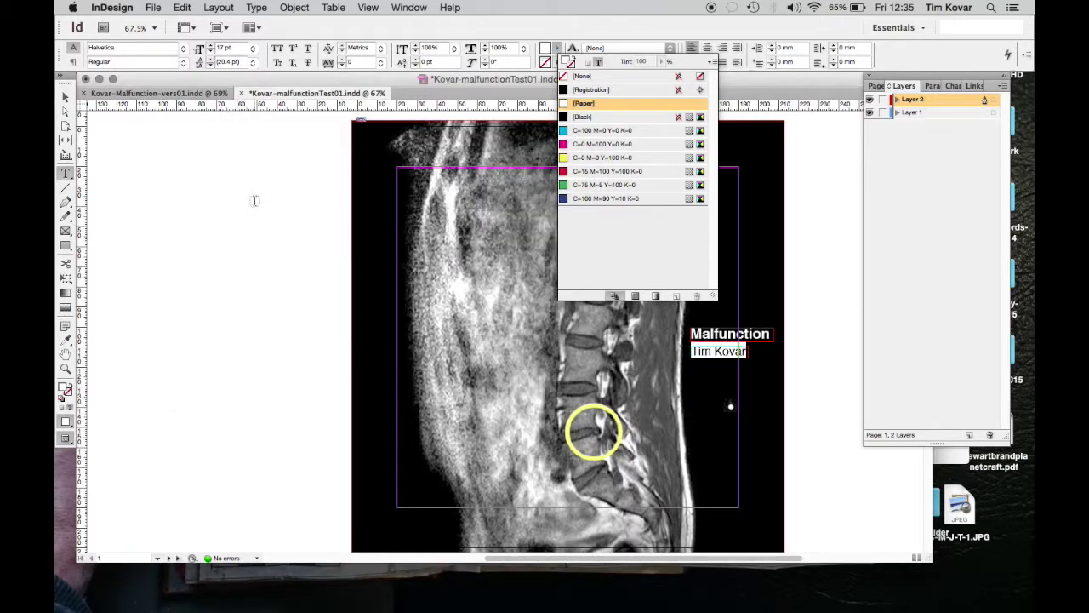
- Set the author-name frame's X position to 166 mm to line it up with the Malfunction title
{"action": "left_click", "coordinate": [65, 95]}
{"action": "left_click", "coordinate": [248, 281]}
{"action": "left_click", "coordinate": [710, 357]}
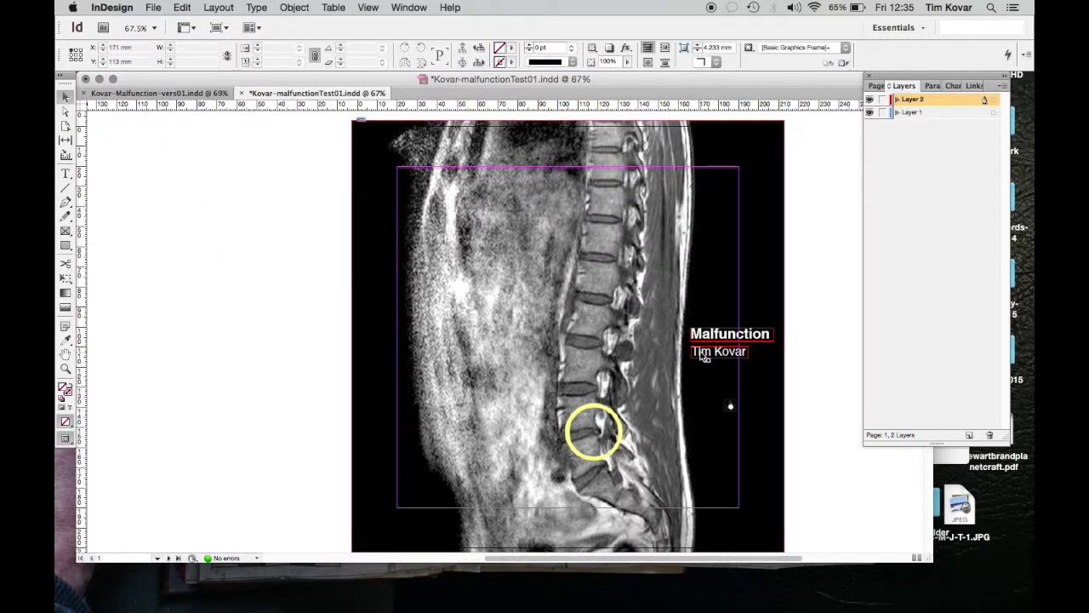
{"action": "left_click", "coordinate": [712, 336]}
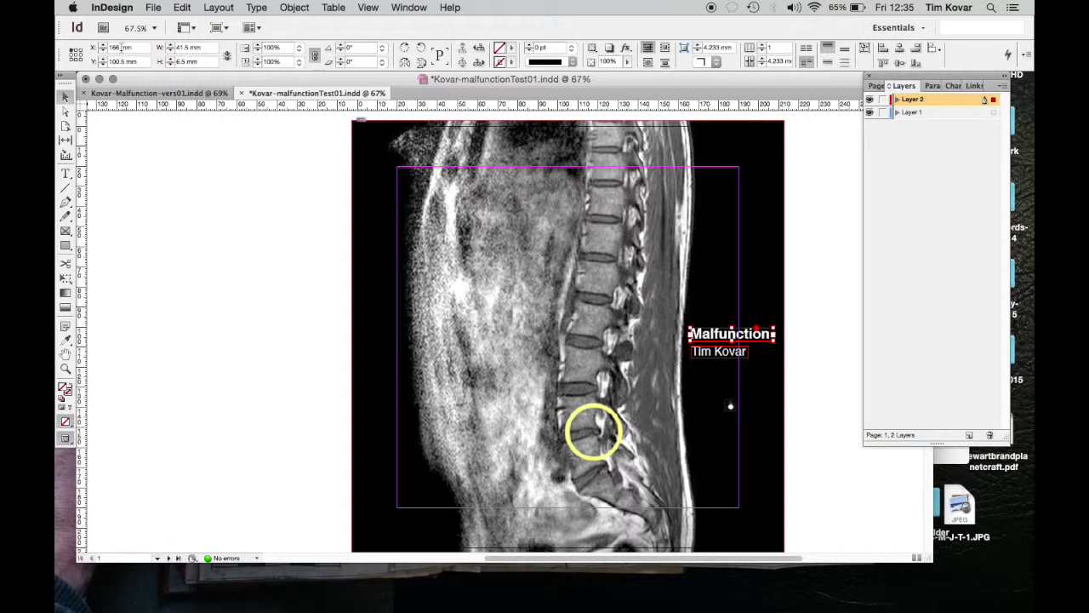
{"action": "left_click", "coordinate": [706, 356]}
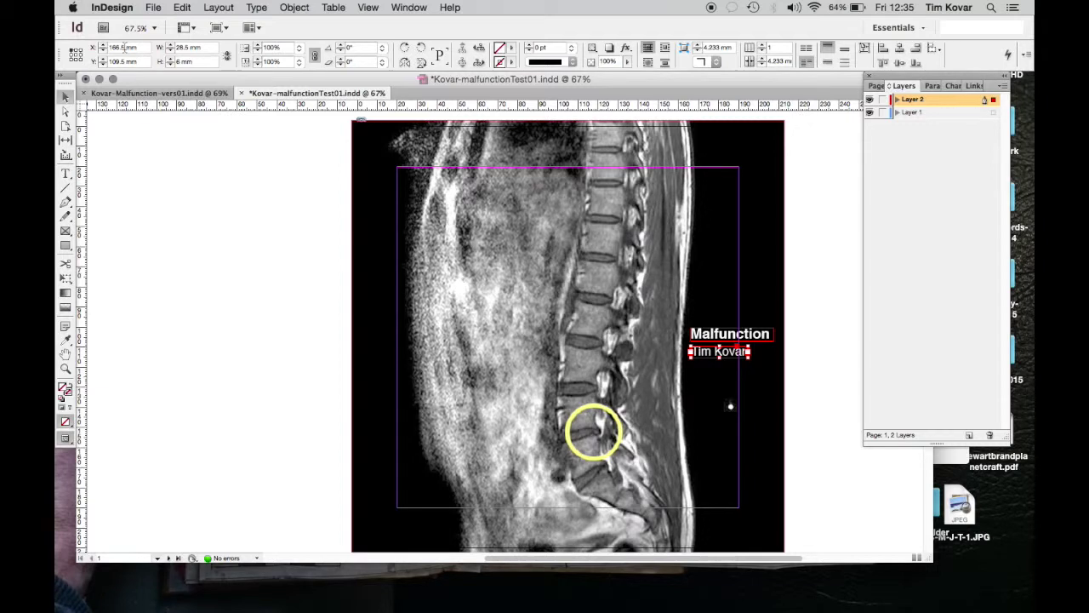
{"action": "left_click", "coordinate": [124, 48]}
{"action": "key", "text": "Return"}
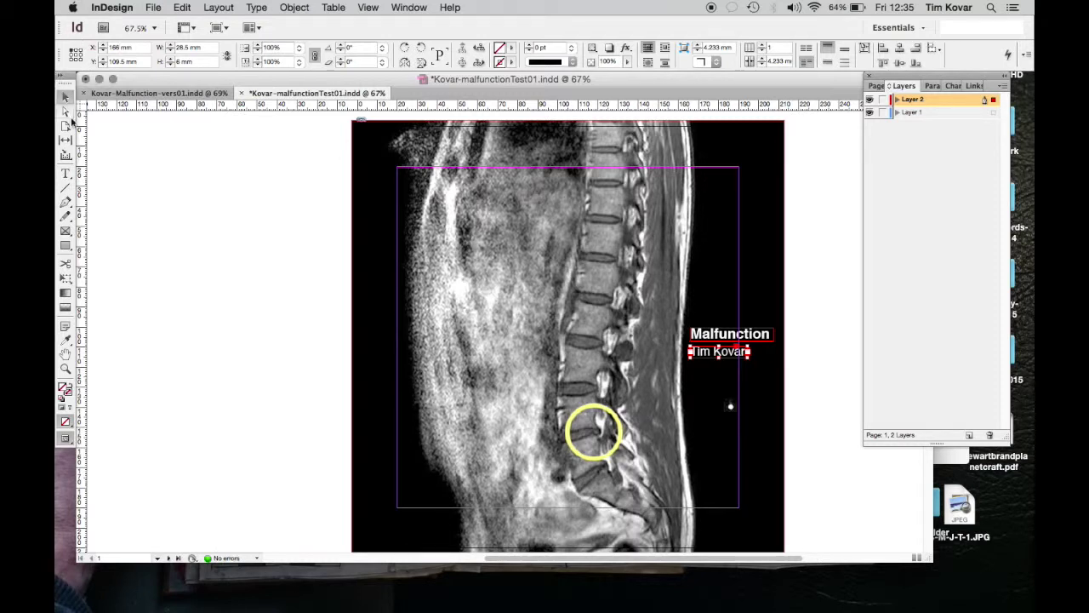
{"action": "left_click", "coordinate": [164, 184]}
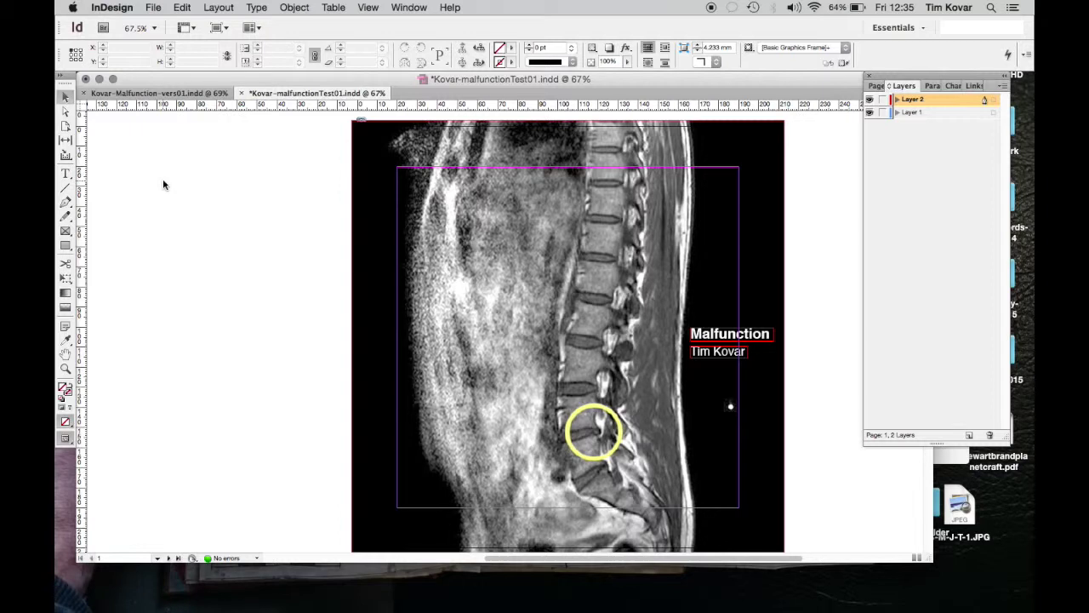
{"action": "left_click", "coordinate": [67, 441]}
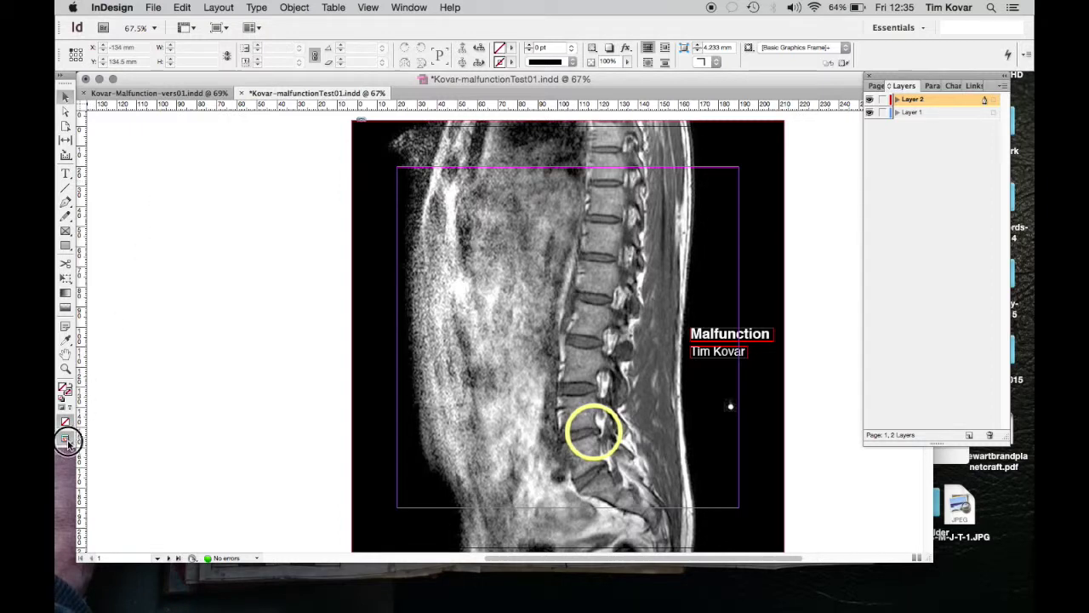
- Preview the cover in Preview mode, show the Pages thumbnails, and save Kovar-malfunctionTest01.indd
{"action": "left_click_drag", "start_coordinate": [68, 444], "coordinate": [106, 455]}
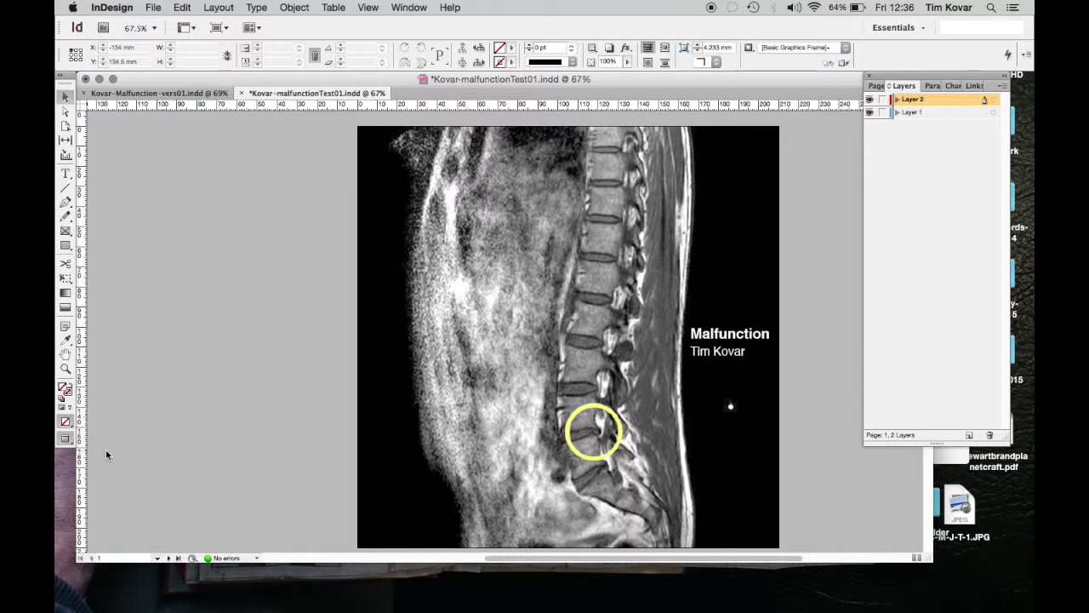
{"action": "left_click", "coordinate": [881, 86]}
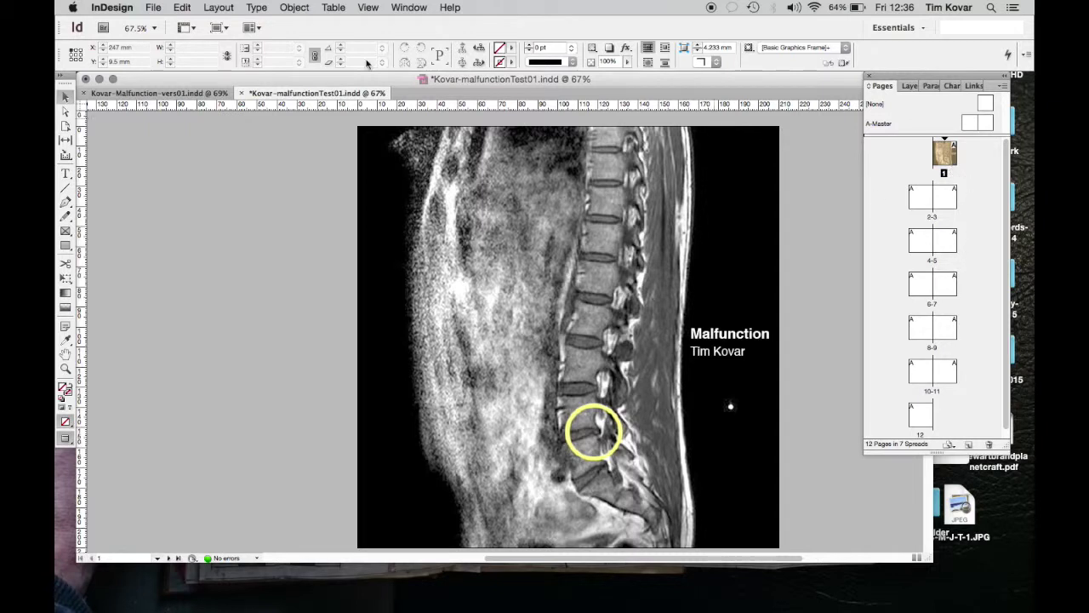
{"action": "left_click", "coordinate": [153, 7]}
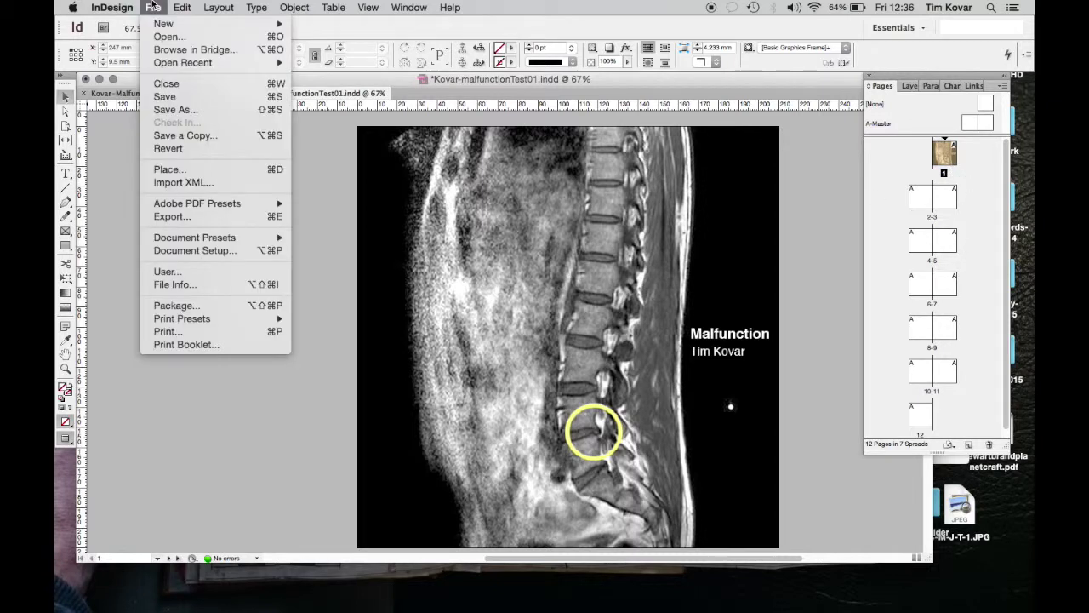
{"action": "left_click", "coordinate": [164, 96]}
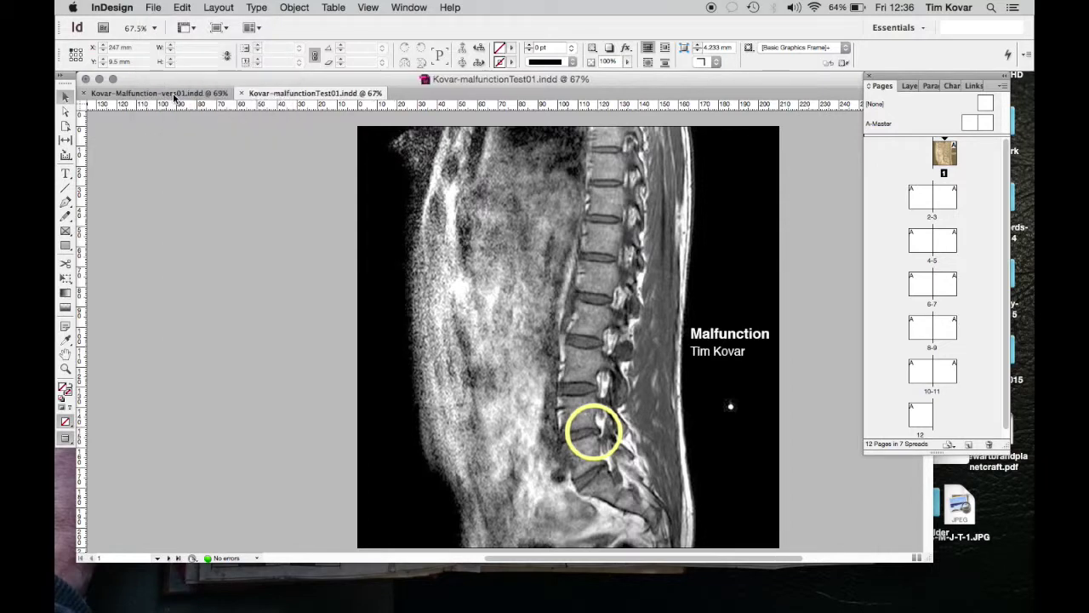